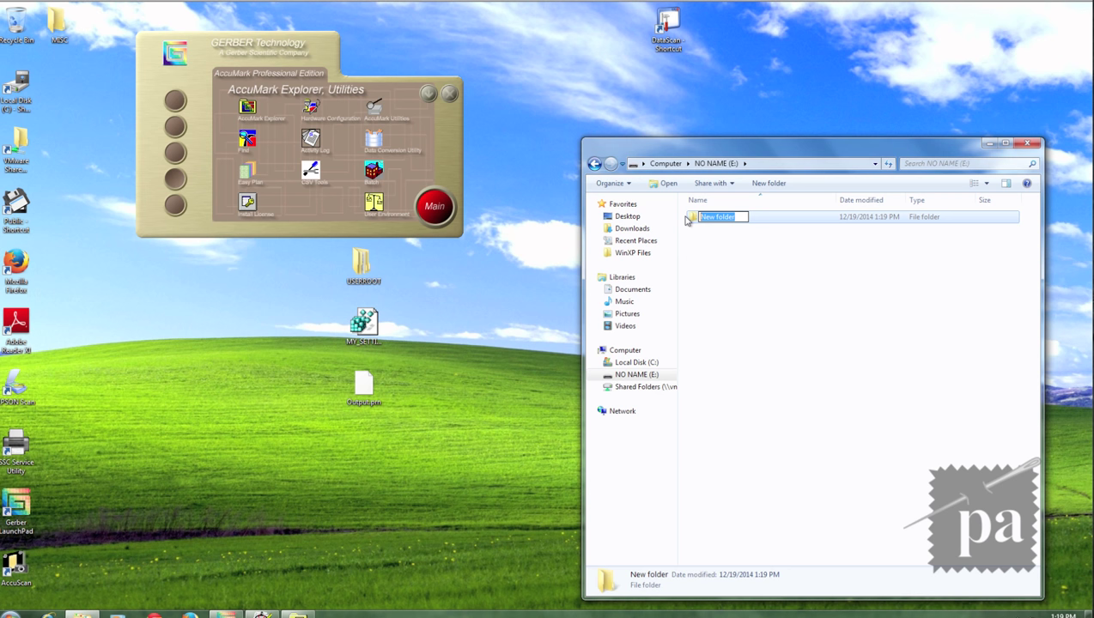
- Name the new folder on E: USERROOT and open it
type("USERROOT")
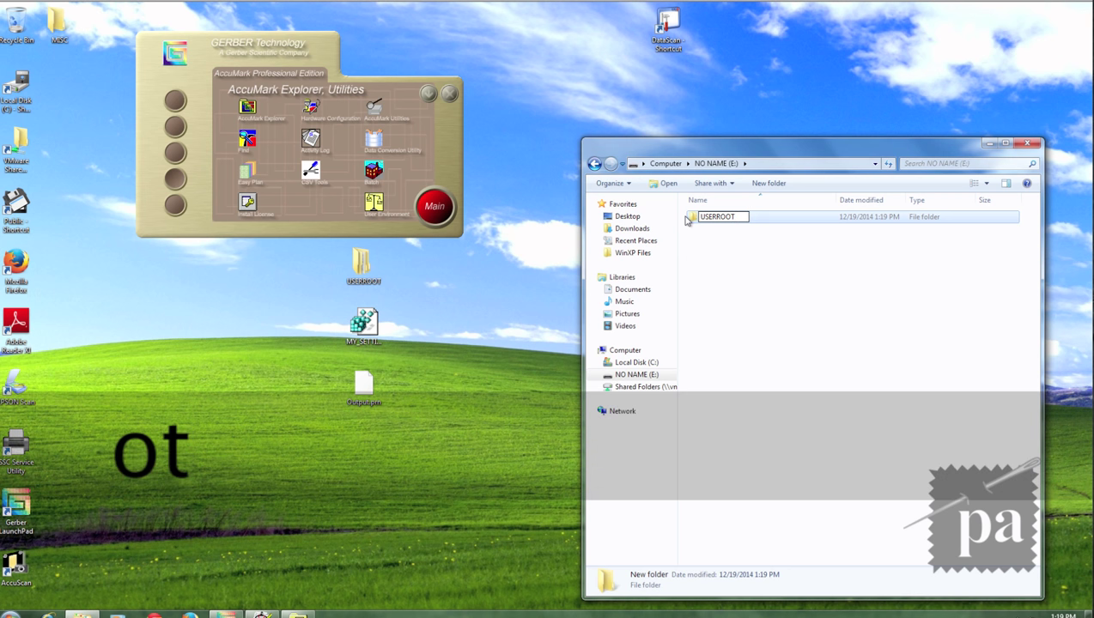
key("Return")
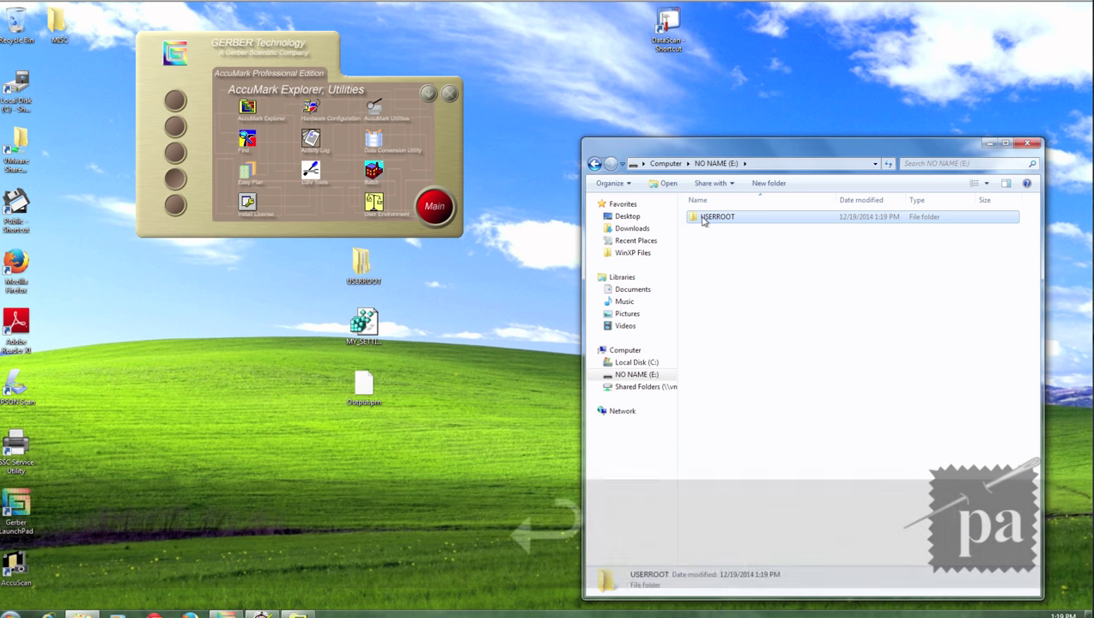
double_click(700, 219)
- Create a STORAGE subfolder inside USERROOT
right_click(728, 245)
mouse_move(797, 388)
left_click(894, 385)
type("STORAGE")
key("Return")
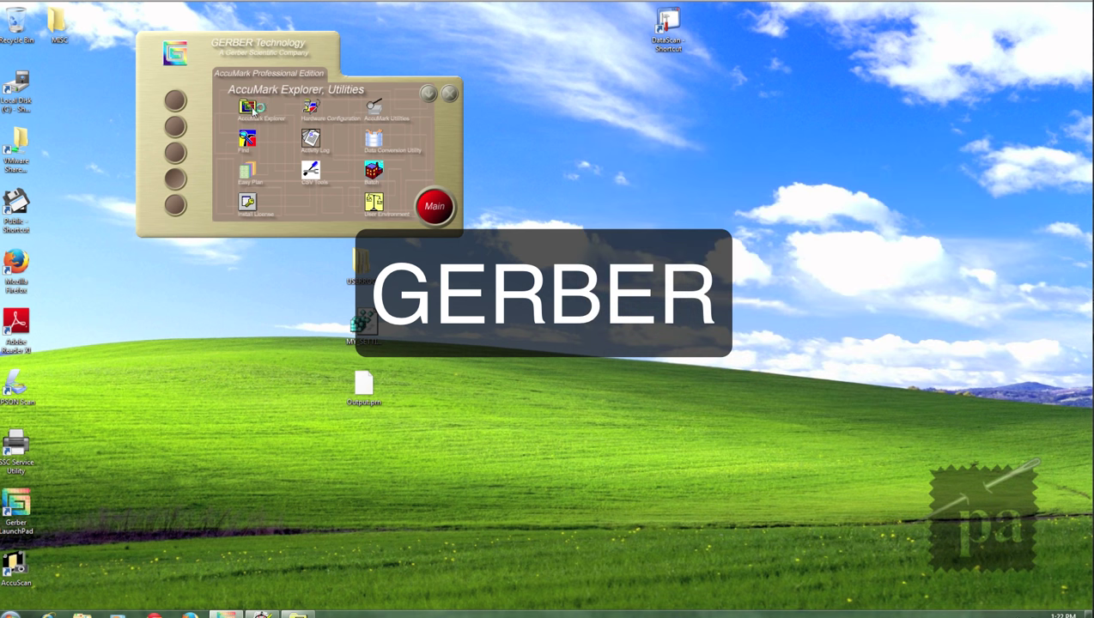
- Launch Gerber AccuMark Explorer
left_click(252, 107)
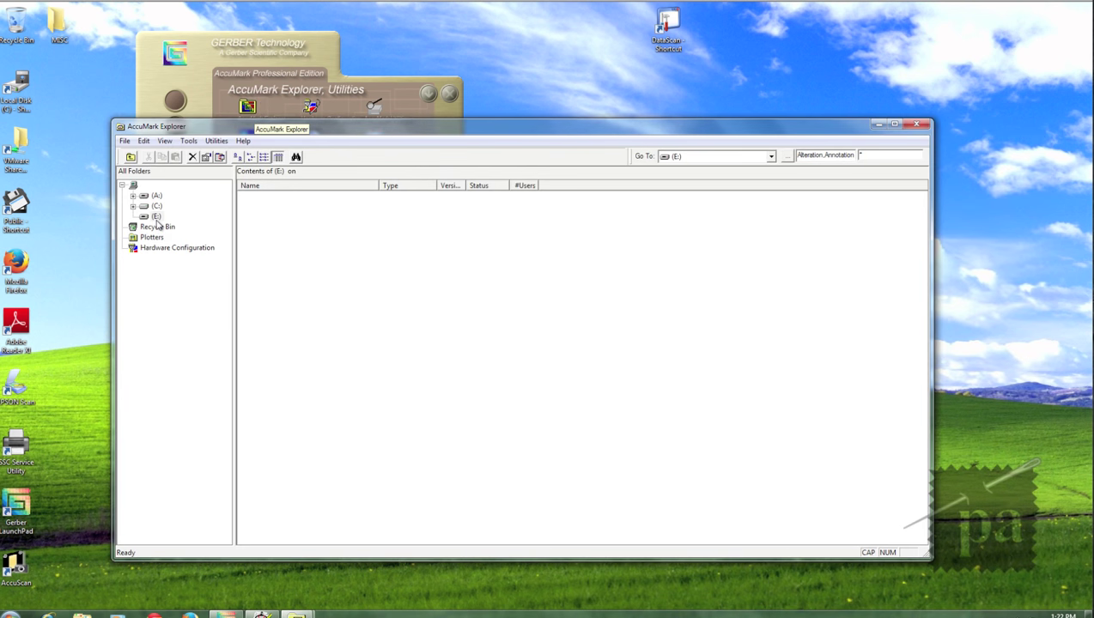
right_click(158, 217)
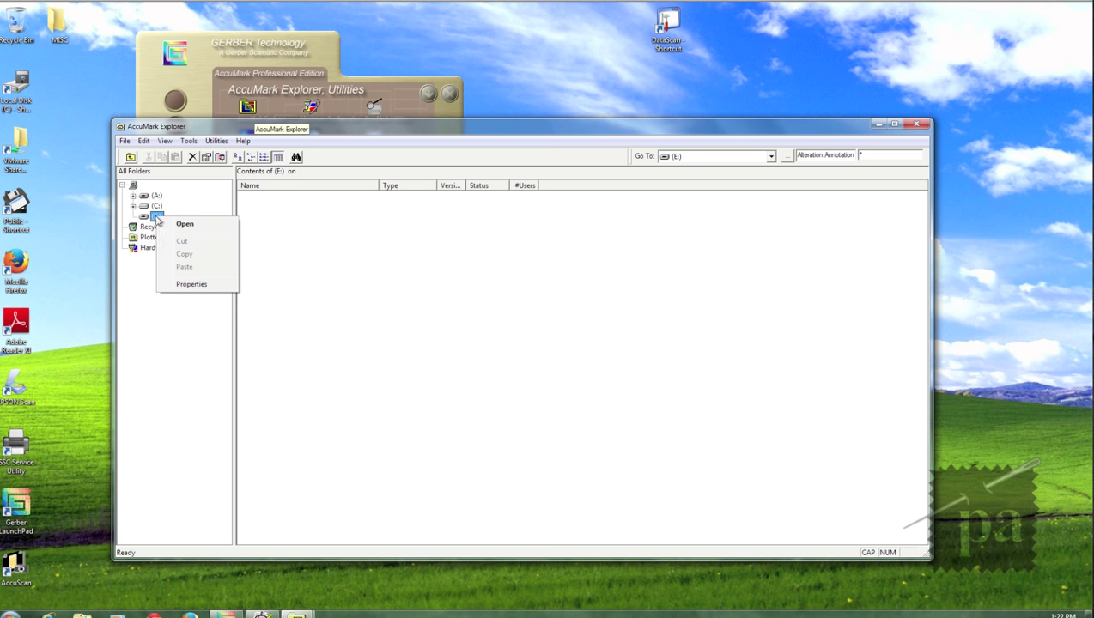
key("Escape")
- Create a V8 storage area named missy on drive E: and open it to list its files
left_click(125, 141)
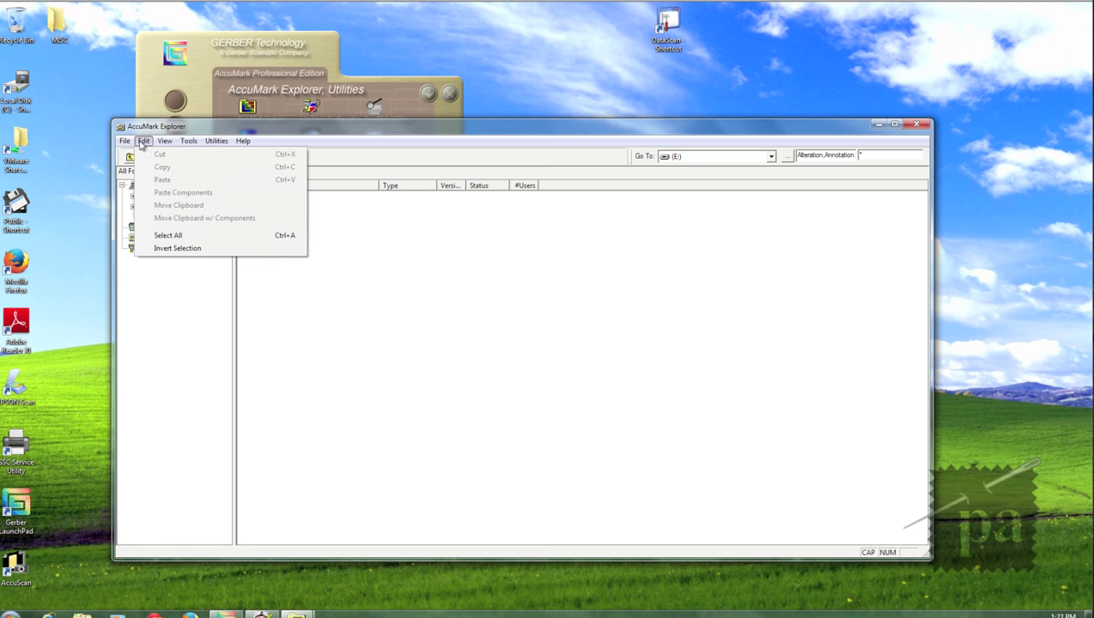
mouse_move(133, 155)
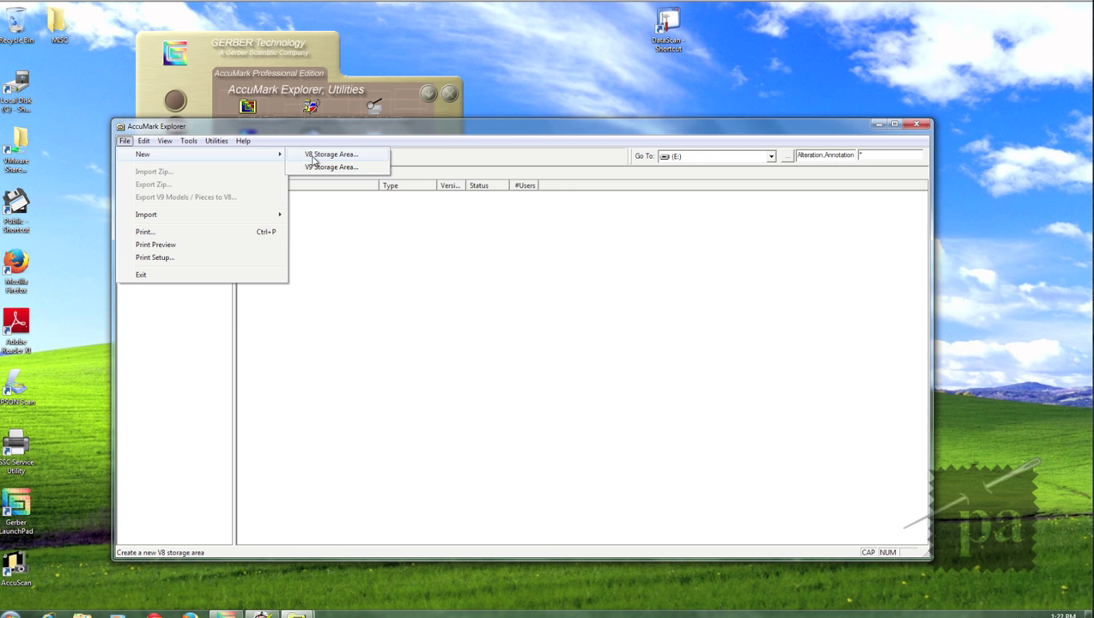
left_click(313, 156)
type("missy")
key("Return")
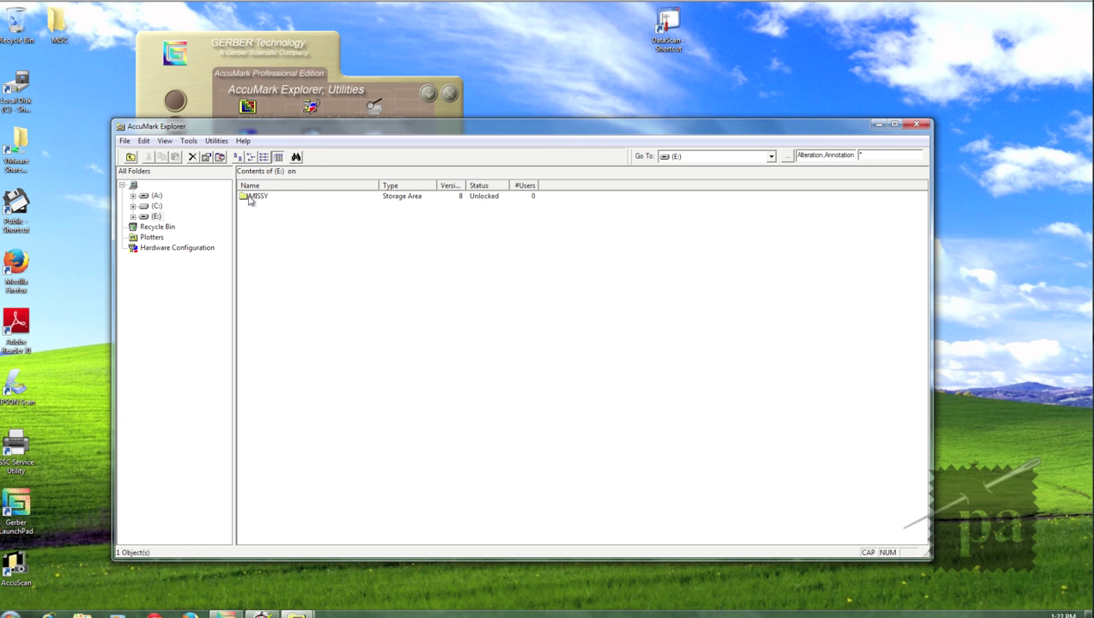
left_click(253, 196)
double_click(155, 217)
left_click(171, 226)
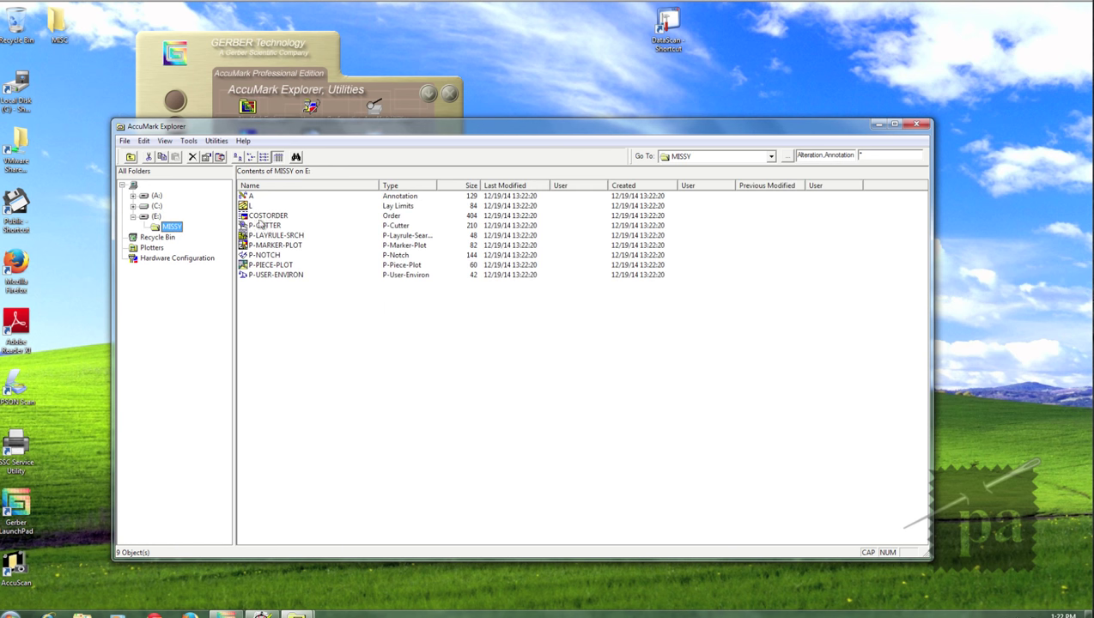
- Create a new rule table in the MISSY storage area
left_click(289, 332)
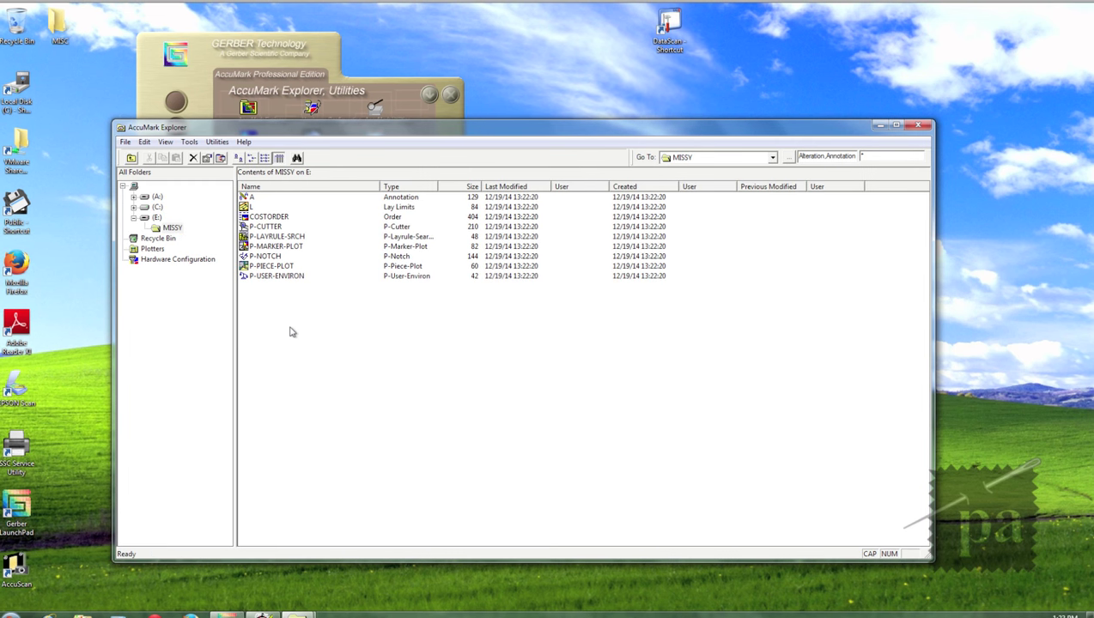
right_click(290, 331)
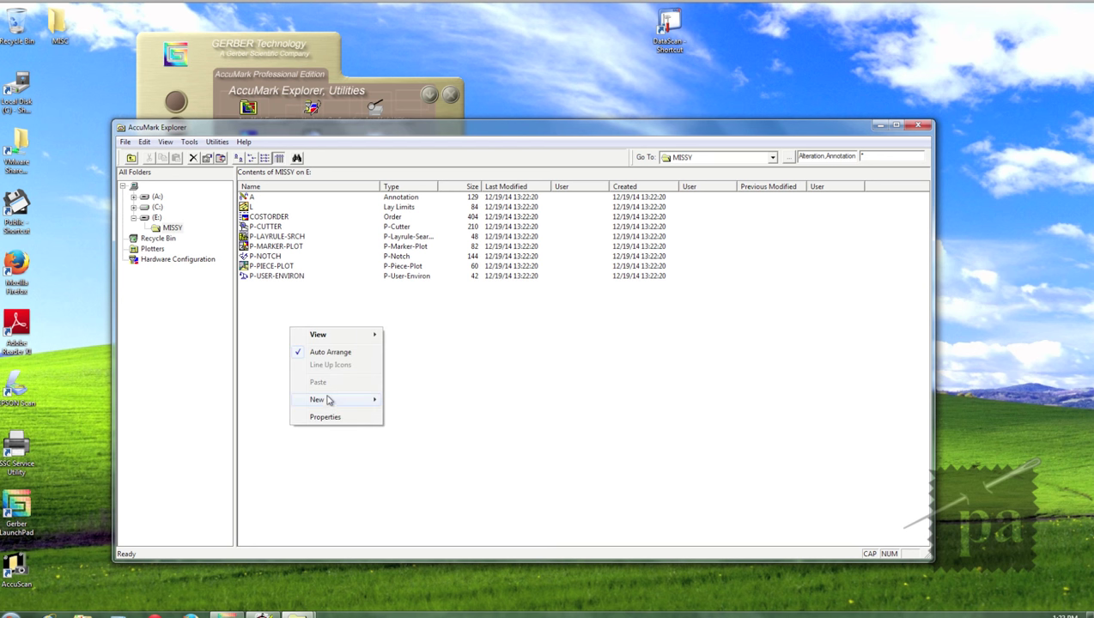
mouse_move(326, 401)
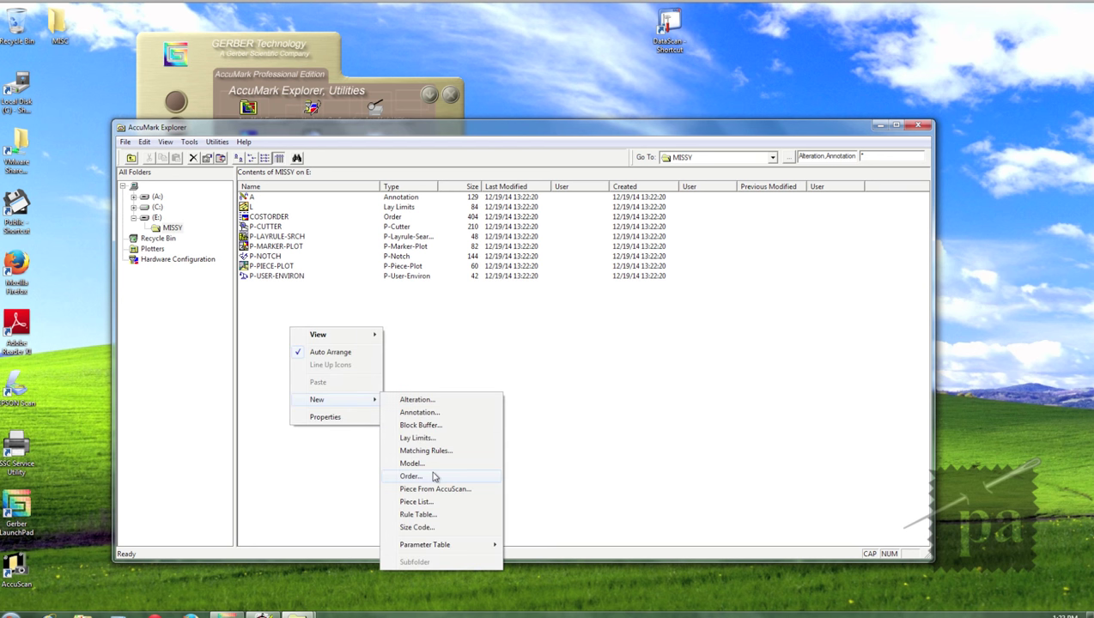
left_click(416, 514)
- Show the Grade Method choices in the rule table's Grade Options
left_click(6, 21)
mouse_move(45, 23)
left_click(65, 60)
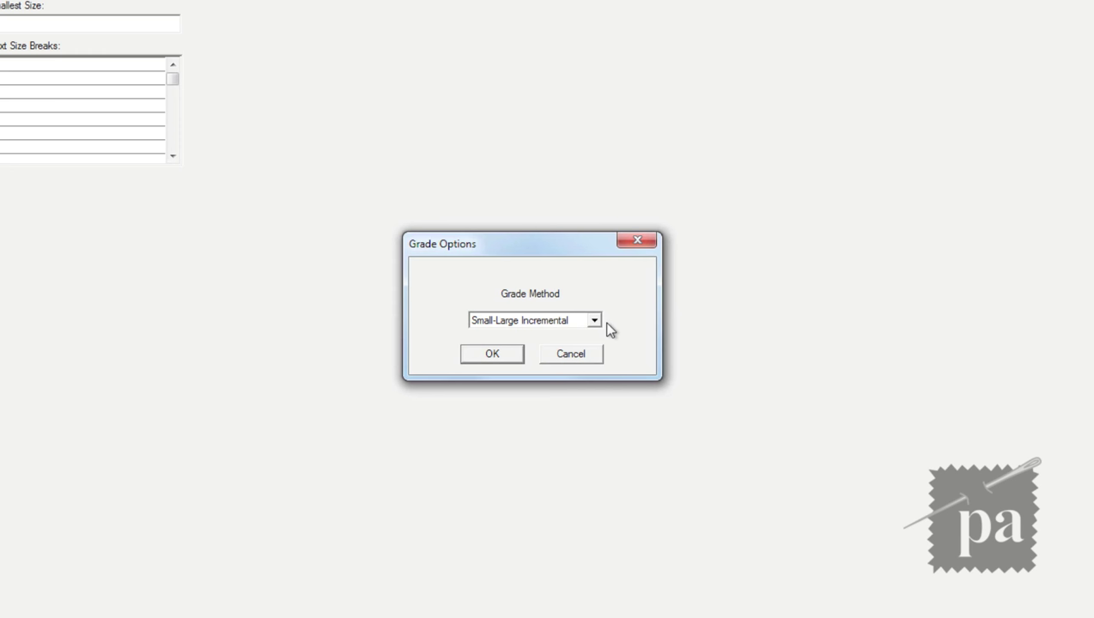
left_click(594, 320)
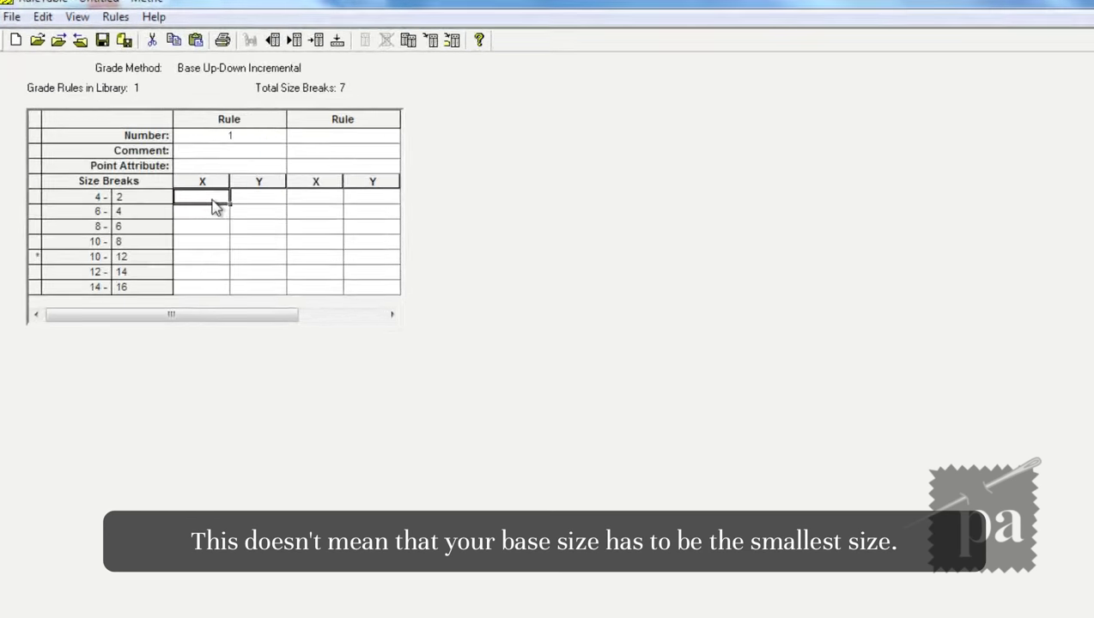
- Enter rule 1's X values 1.00, 1.00, 1.00, 1.50, 1.50, 2.00, 2.00 down the size breaks
type("1.00")
key("Return")
type("1.00")
key("Return")
type("1.00")
key("Return")
type("1.50")
key("Return")
type("1.50")
key("Return")
type("2.00")
key("Return")
type("2.00")
key("Return")
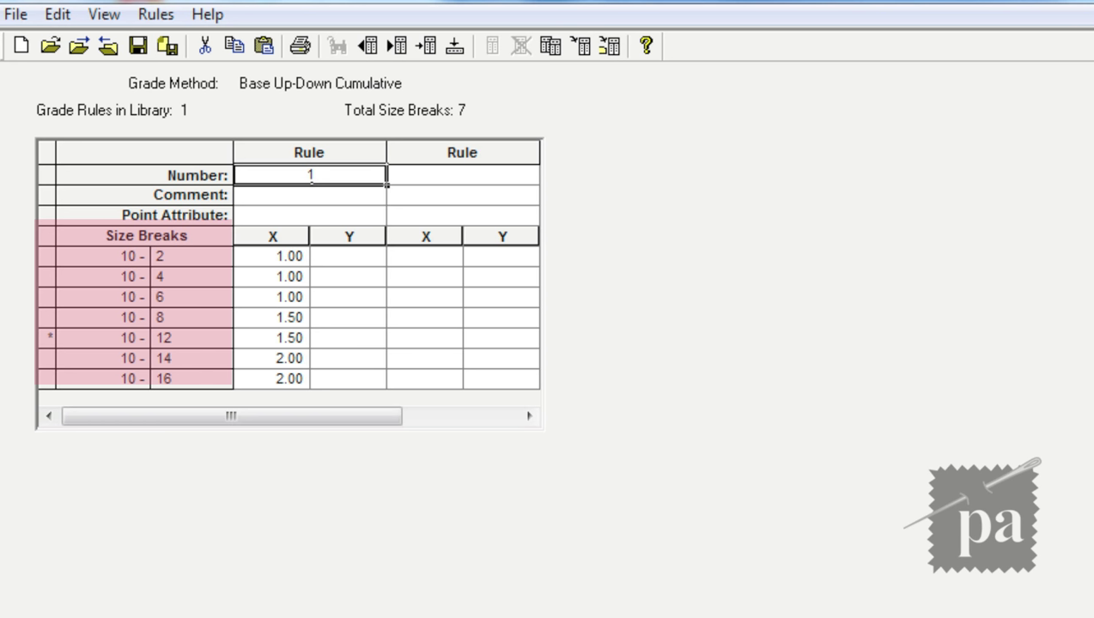
- Compare Base Up-Down Cumulative and Incremental grading in the Grade Options dialog
left_click(106, 14)
left_click(128, 101)
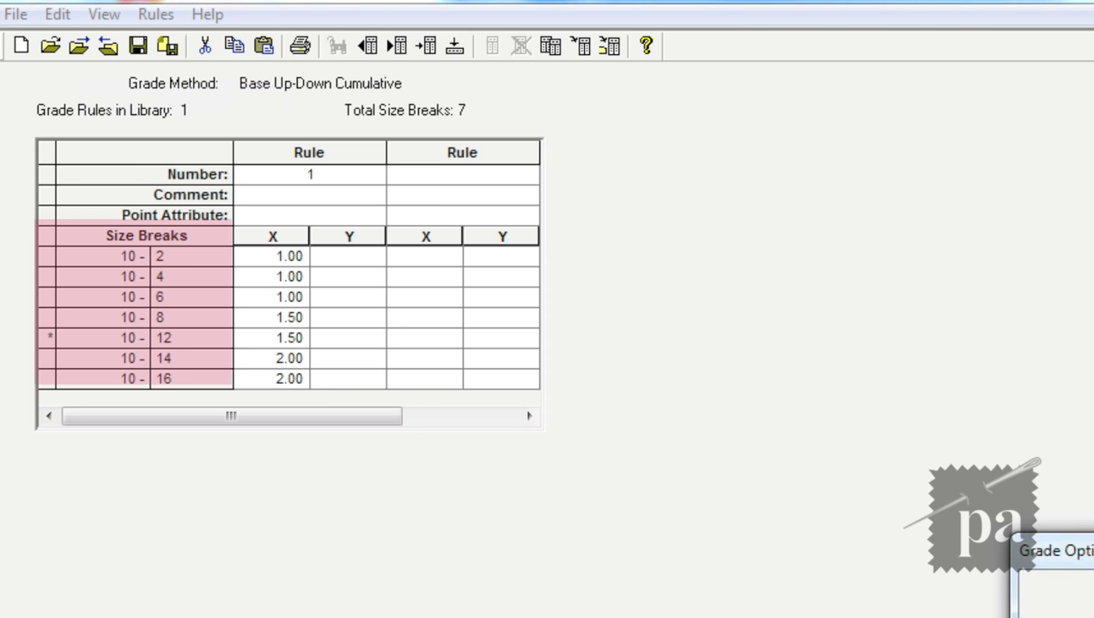
left_click_drag(1089, 563, 828, 273)
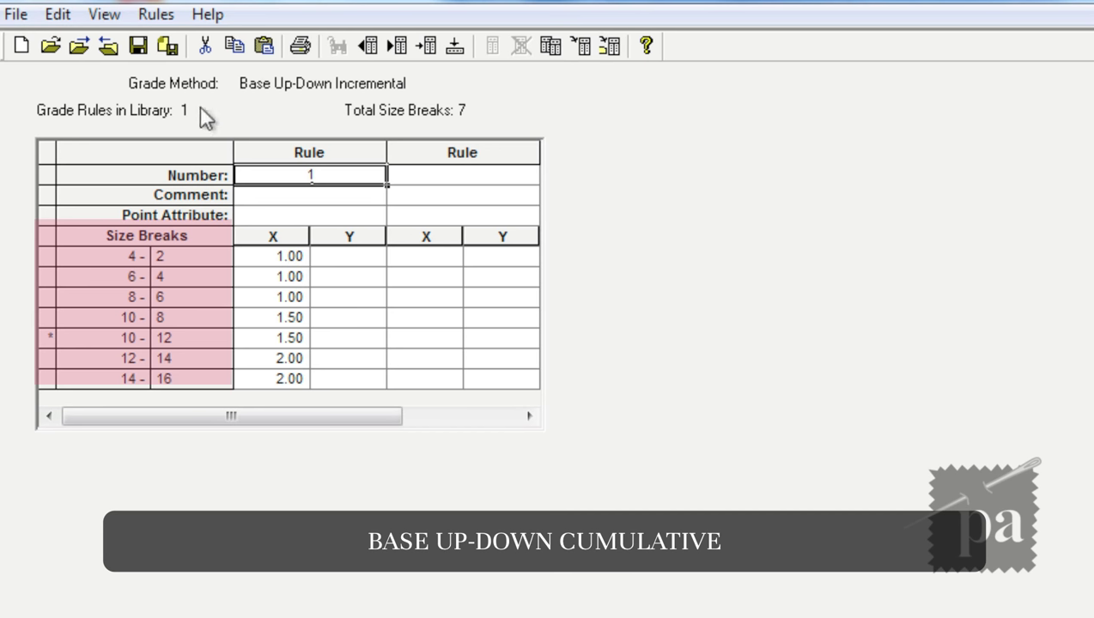
left_click(99, 14)
left_click(165, 98)
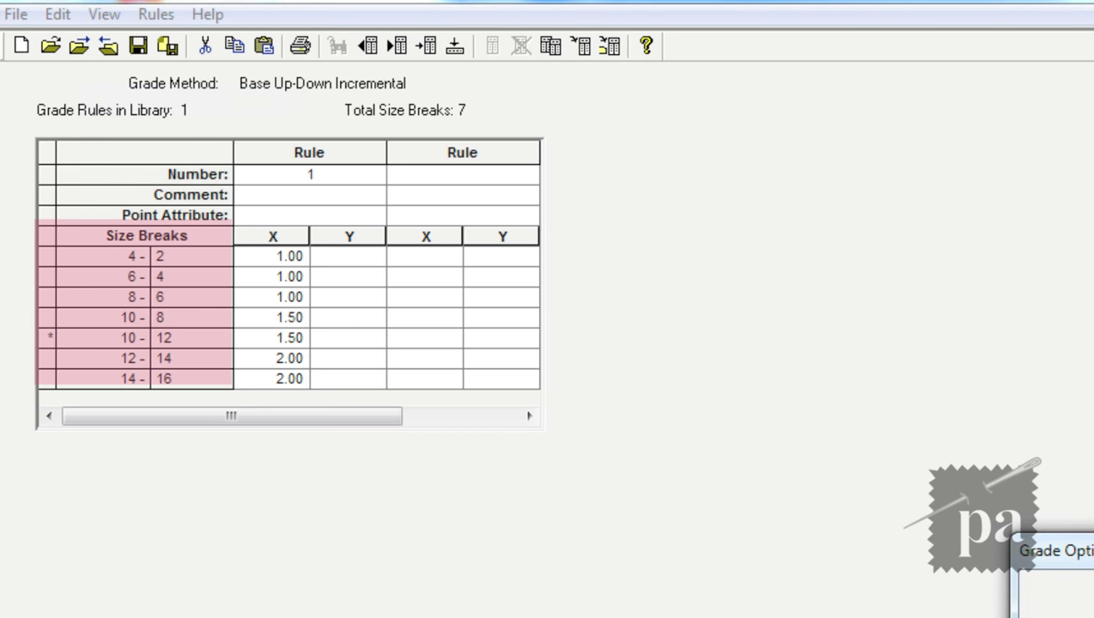
left_click_drag(1089, 551, 876, 247)
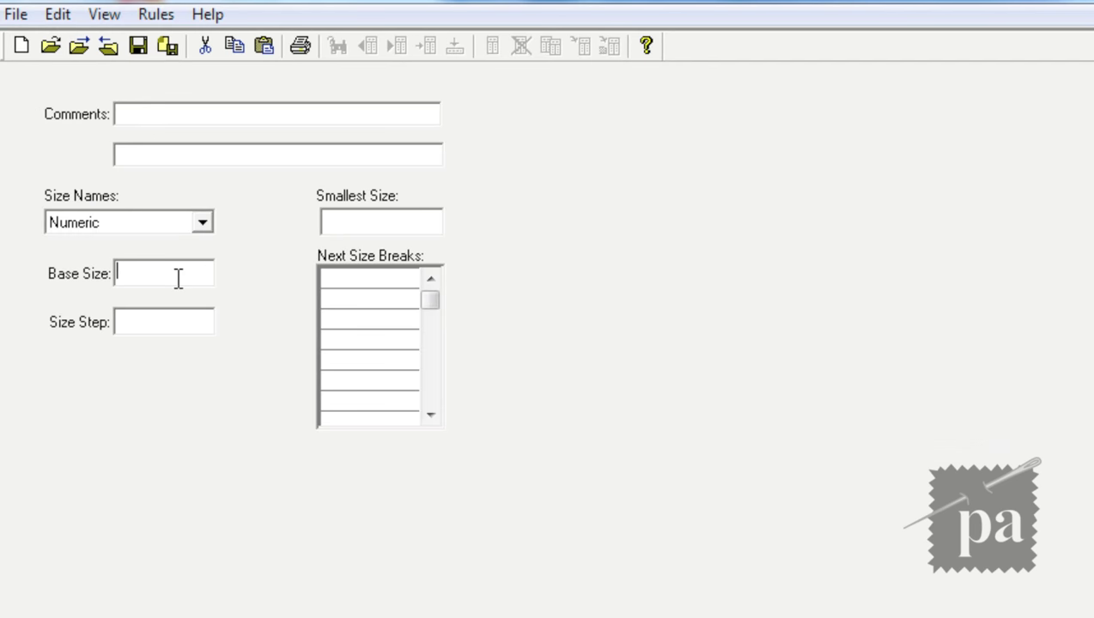
- Keep Numeric size names with base size 10, size step 2 and smallest size 2
left_click(202, 222)
left_click(205, 219)
left_click(173, 280)
type("10")
left_click(171, 330)
type("2")
left_click(367, 217)
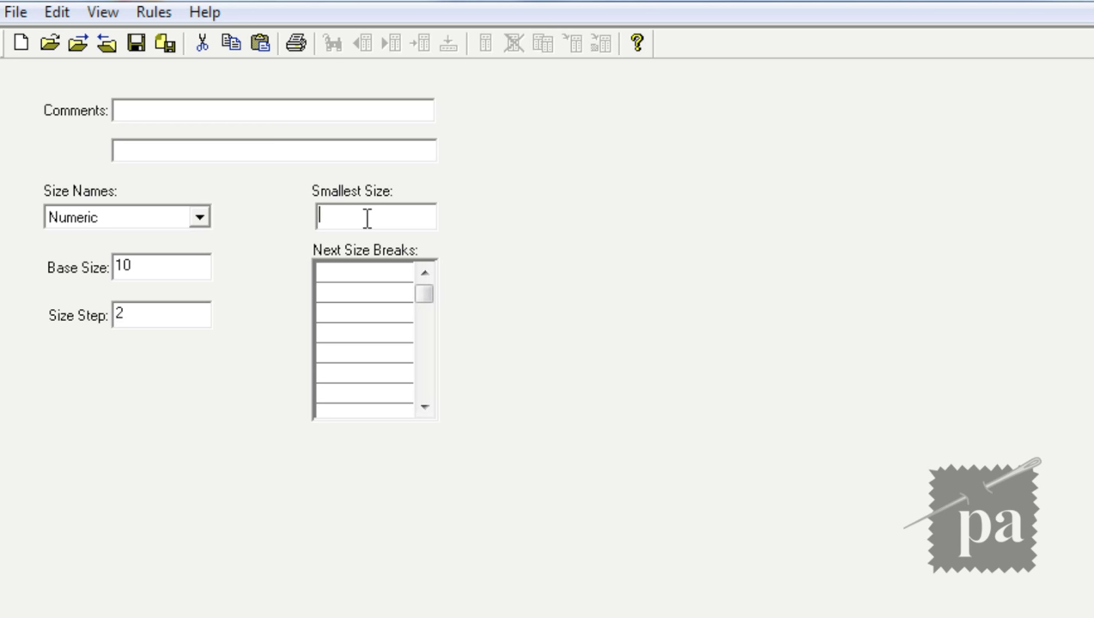
type("2")
- Enter the next size breaks 4, 6, 8, 10, 12, 14 and 16
left_click(360, 275)
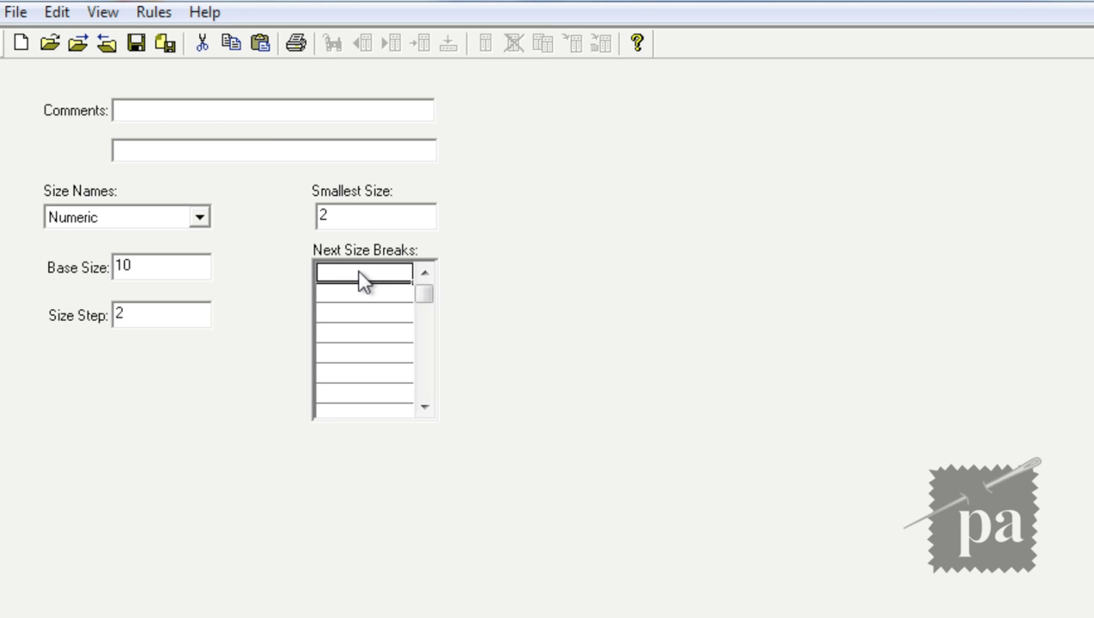
type("4")
key("Return")
type("6")
key("Return")
type("8")
key("Return")
type("10")
key("Return")
type("12")
key("Return")
type("14")
key("Return")
type("16")
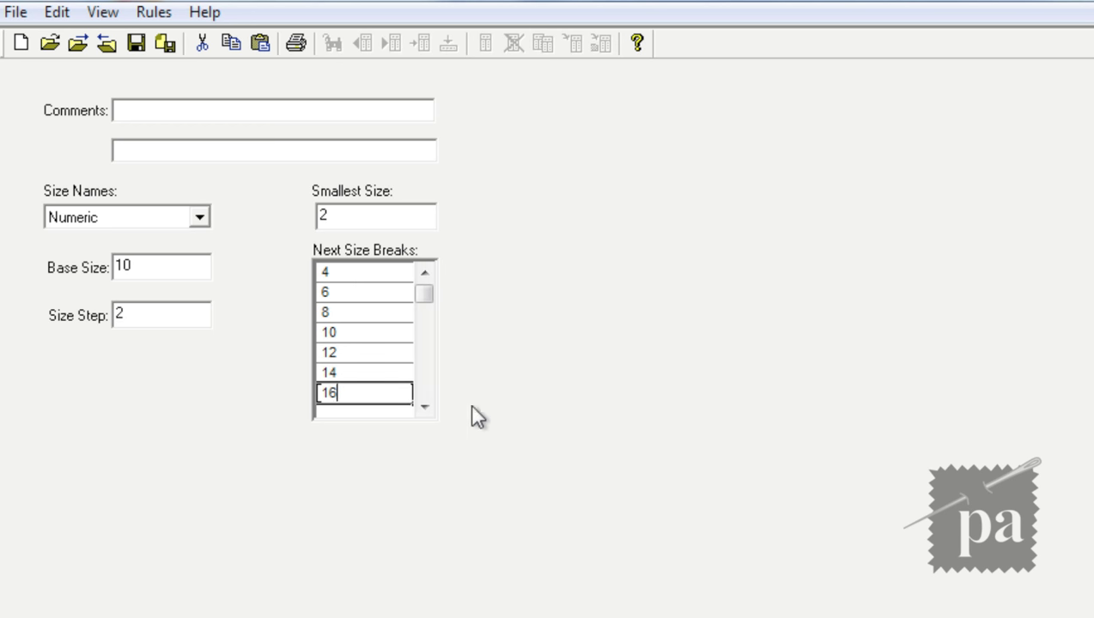
- Save the rule table as BASE10 in the MISSY storage area
left_click(217, 110)
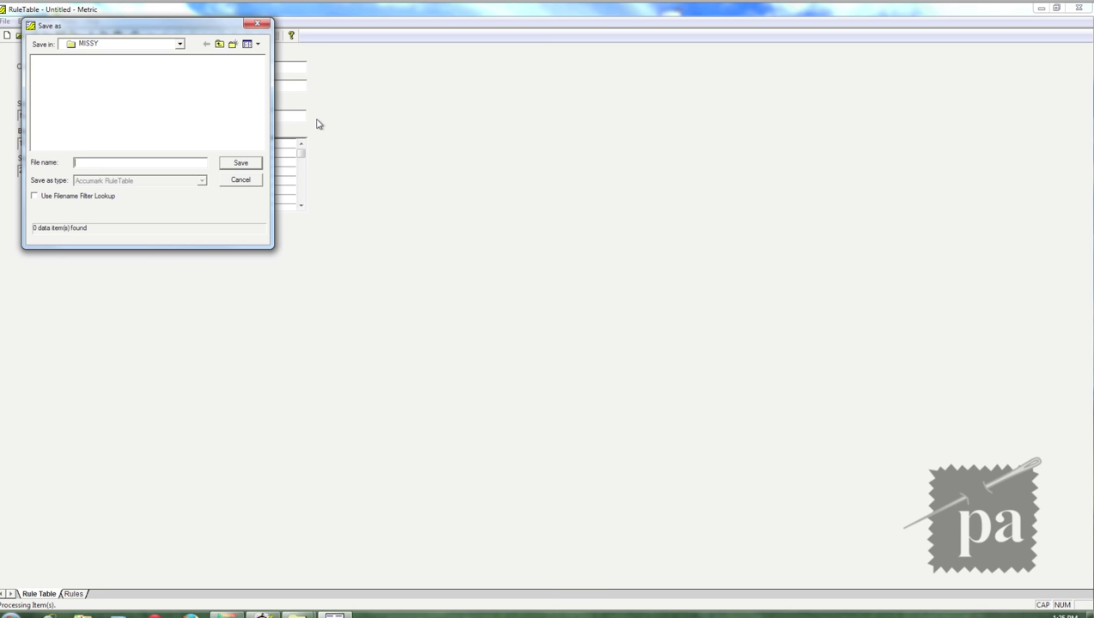
type("BASE10")
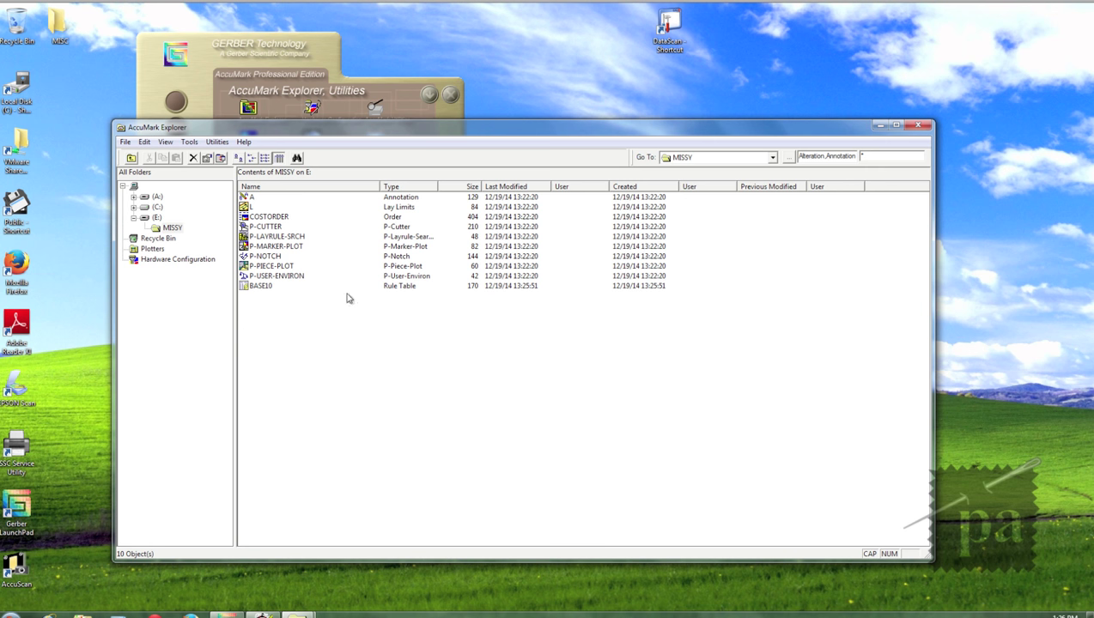
- Set P-USER-ENVIRON to Imperial with precision 3, save it, and close the window
left_click(282, 276)
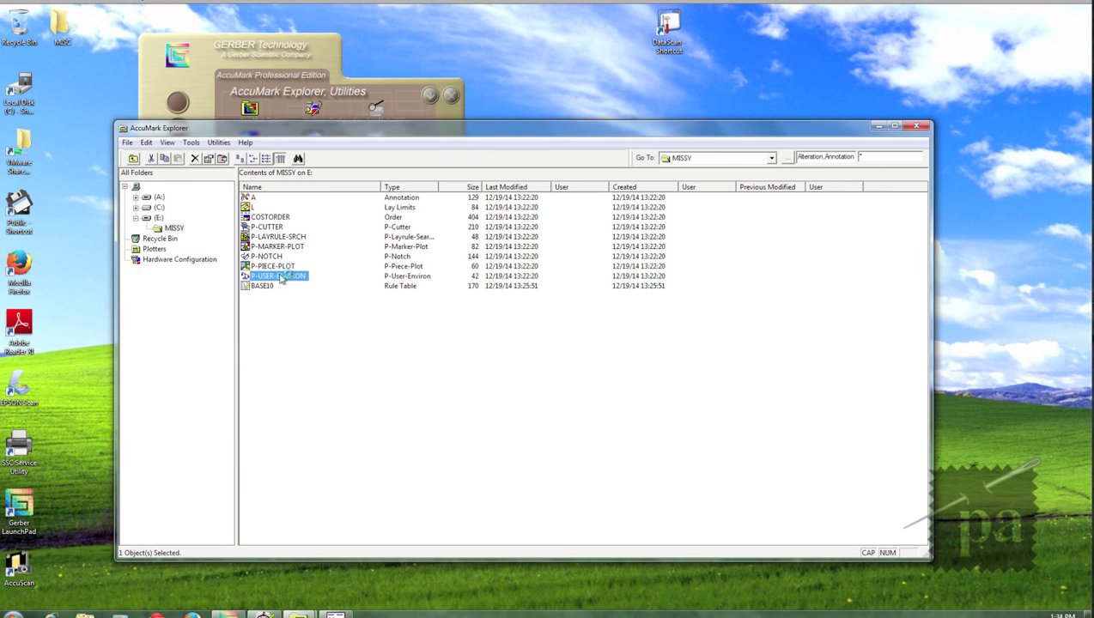
double_click(283, 275)
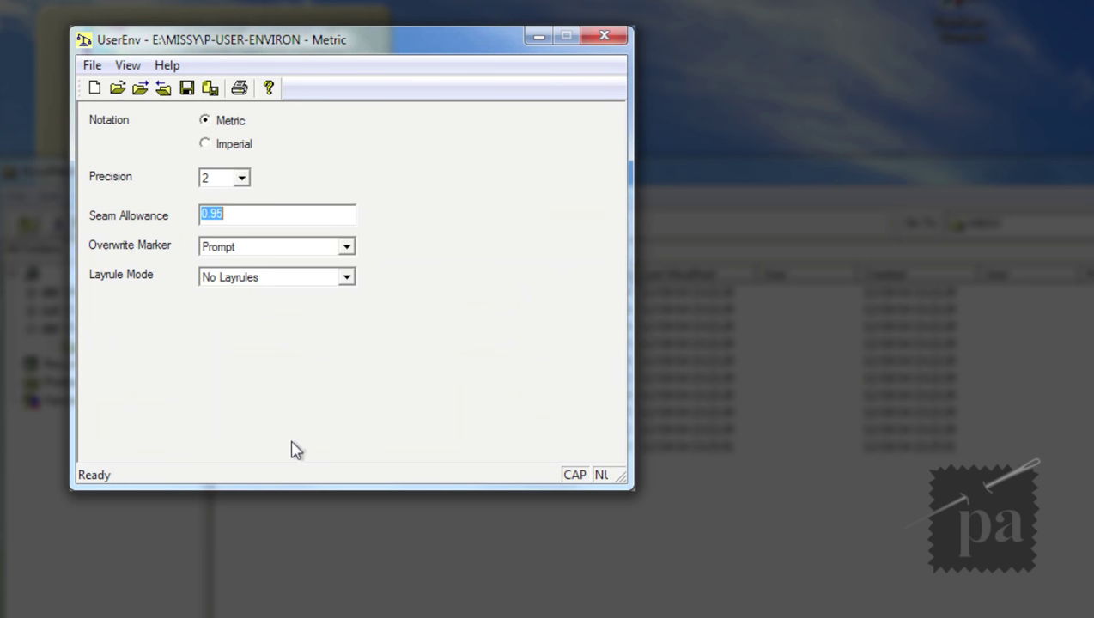
left_click(243, 178)
left_click(238, 235)
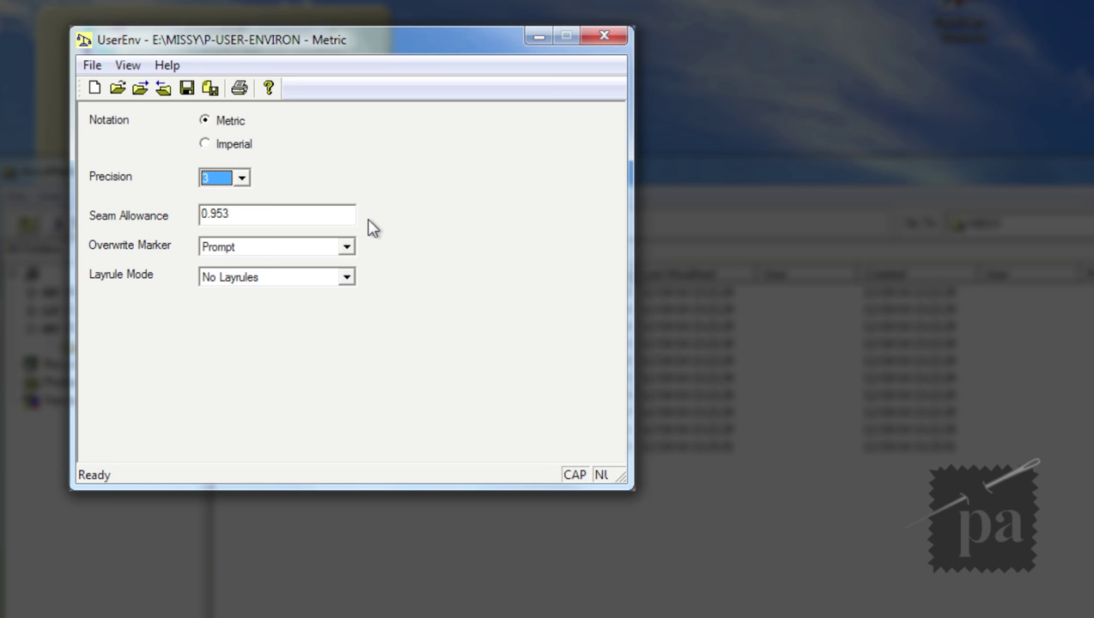
left_click(206, 144)
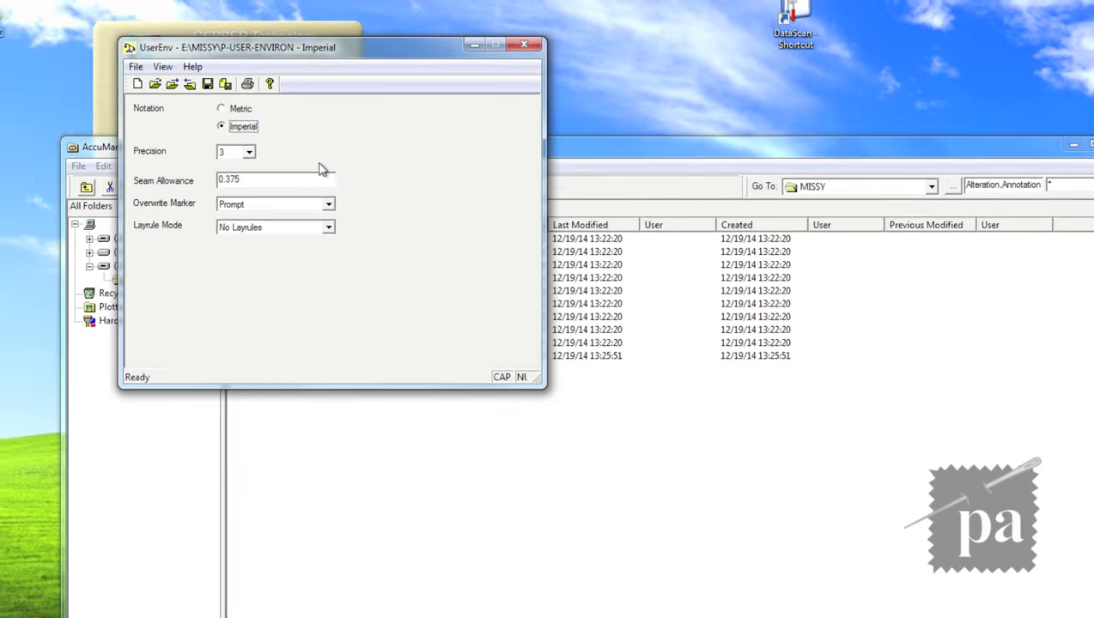
left_click(92, 66)
left_click(186, 132)
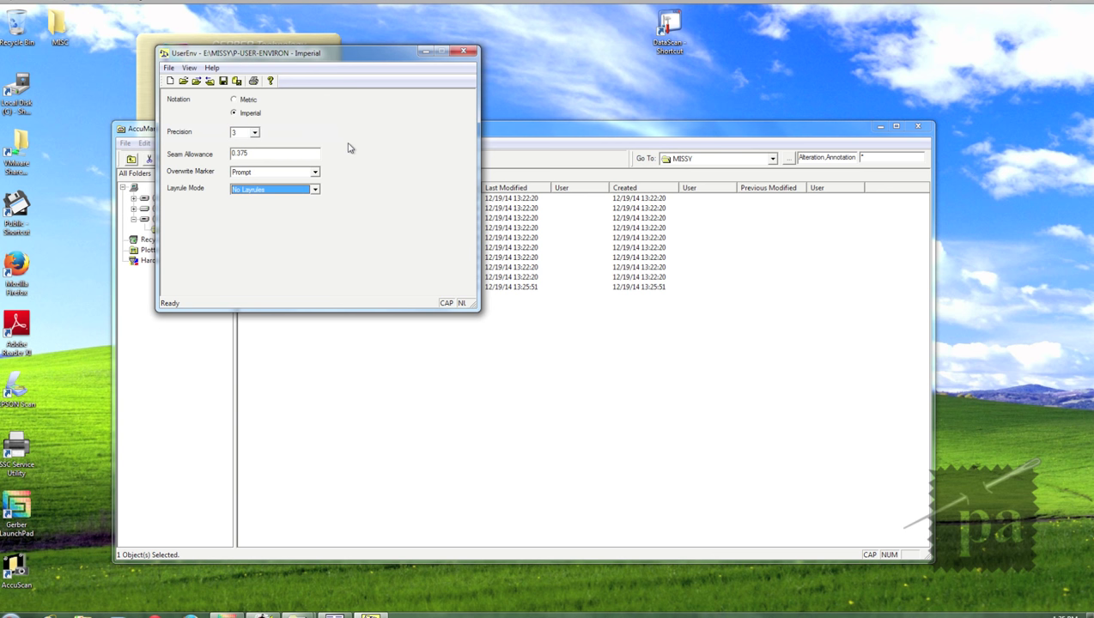
key("alt+F4")
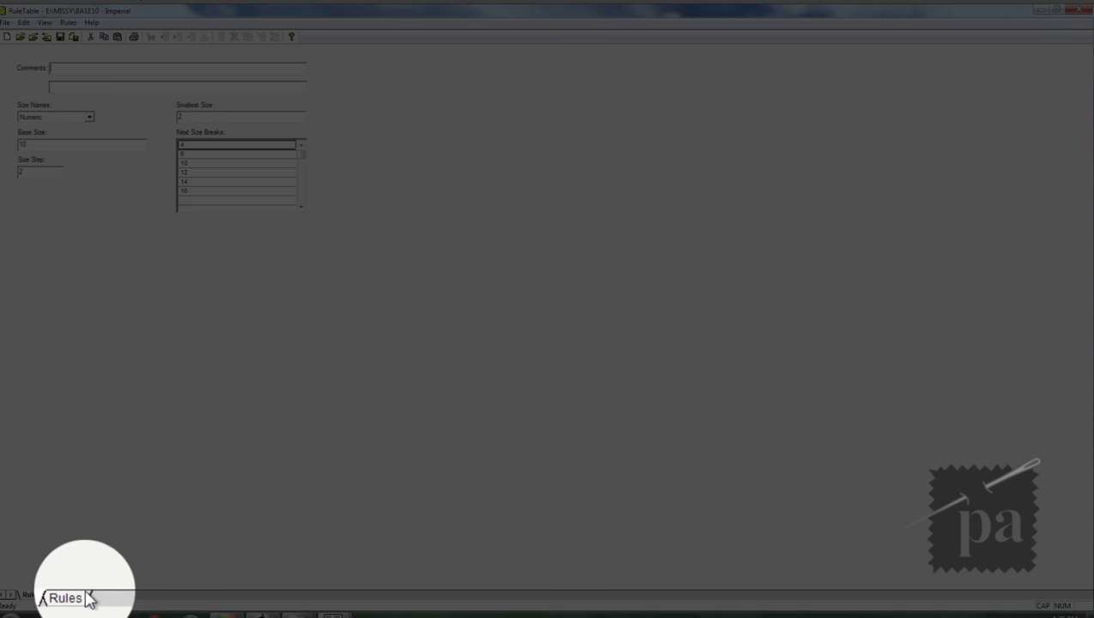
- Add rule 0 on the Rules sheet with X and Y values of 0
left_click(82, 594)
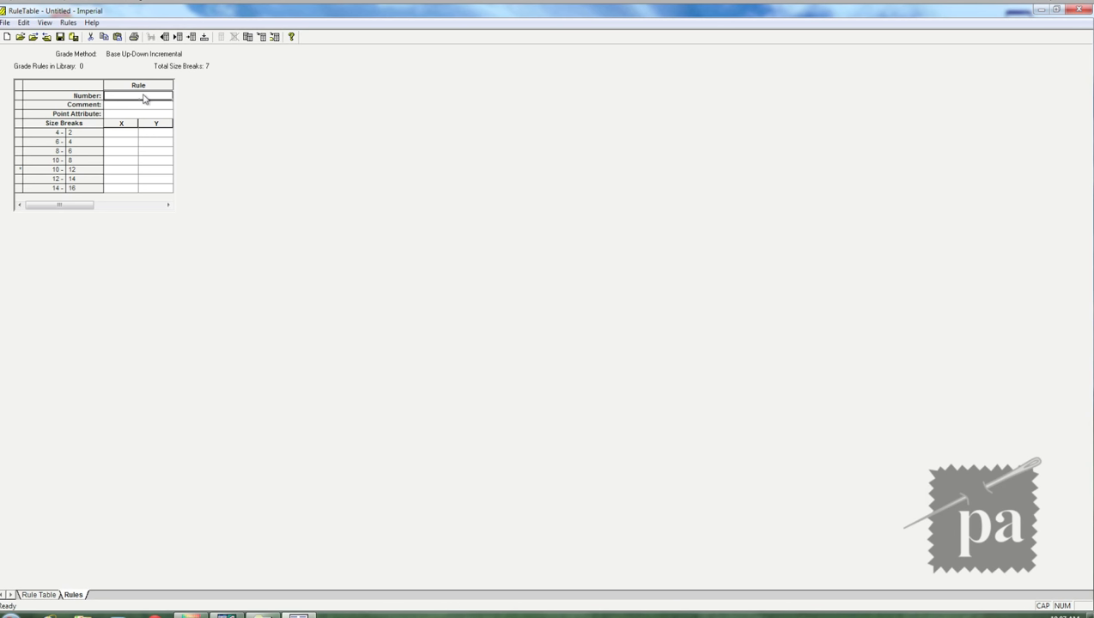
type("0")
key("Return")
key("Return")
key("Return")
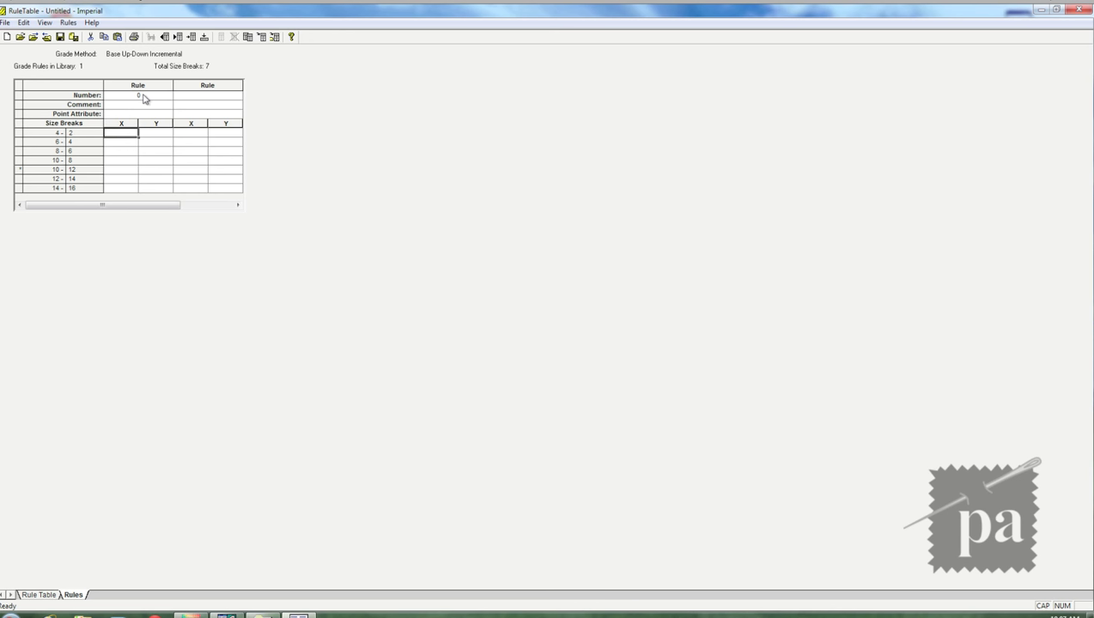
type("0")
key("Tab")
type("0")
key("Up")
key("Up")
- Add rule 104 with the comment SH/ARMHL
type("104")
key("Return")
type("SH/NEC")
key("BackSpace")
key("BackSpace")
key("BackSpace")
type("ARMHL")
key("Return")
key("Down")
key("Up")
- Give rule 104 X value 0.063 and Y values 0.125, 0.188 and 0.250
type("0.063")
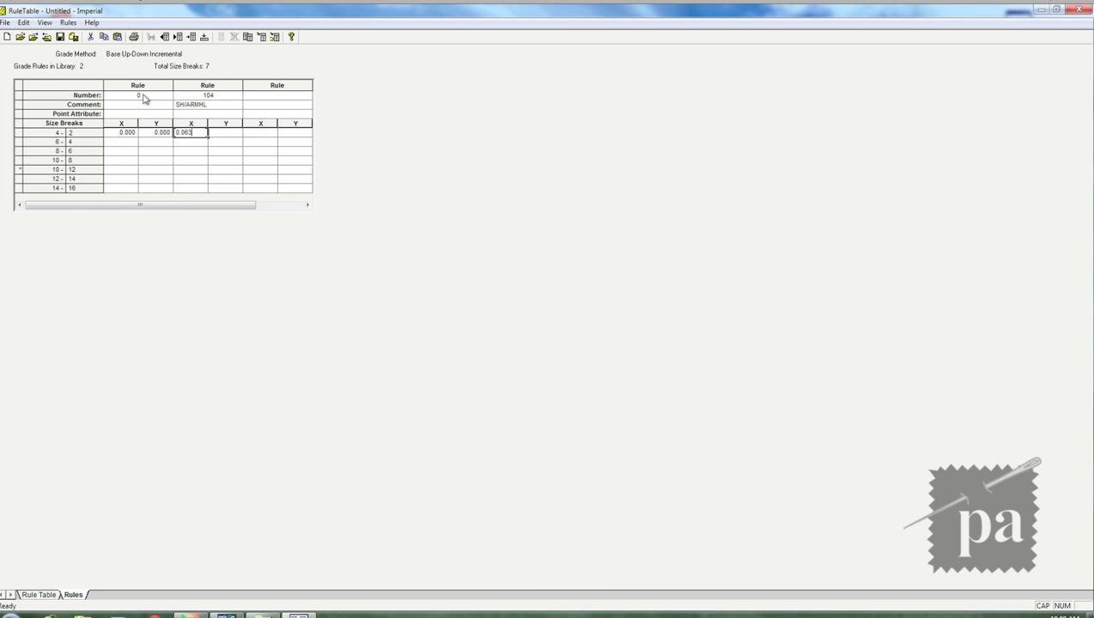
key("Tab")
type(".125")
key("Down")
key("Down")
key("Down")
type(".188")
key("Down")
key("Down")
key("Down")
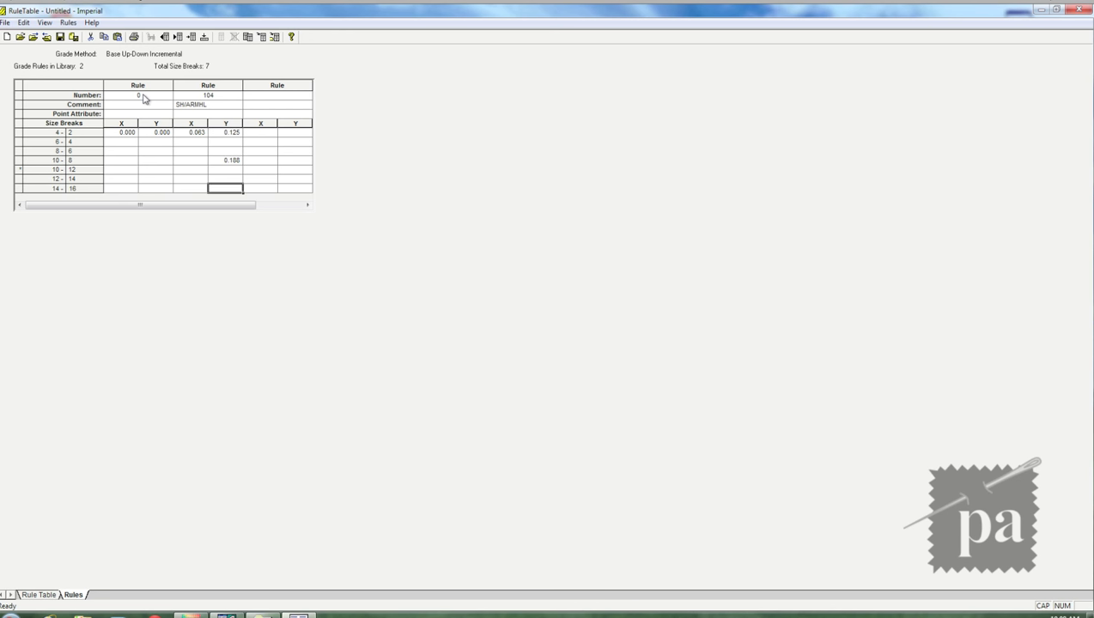
type(".25")
key("Tab")
key("Up")
key("Up")
key("Up")
key("Up")
key("Up")
key("Up")
key("Up")
key("Up")
key("Up")
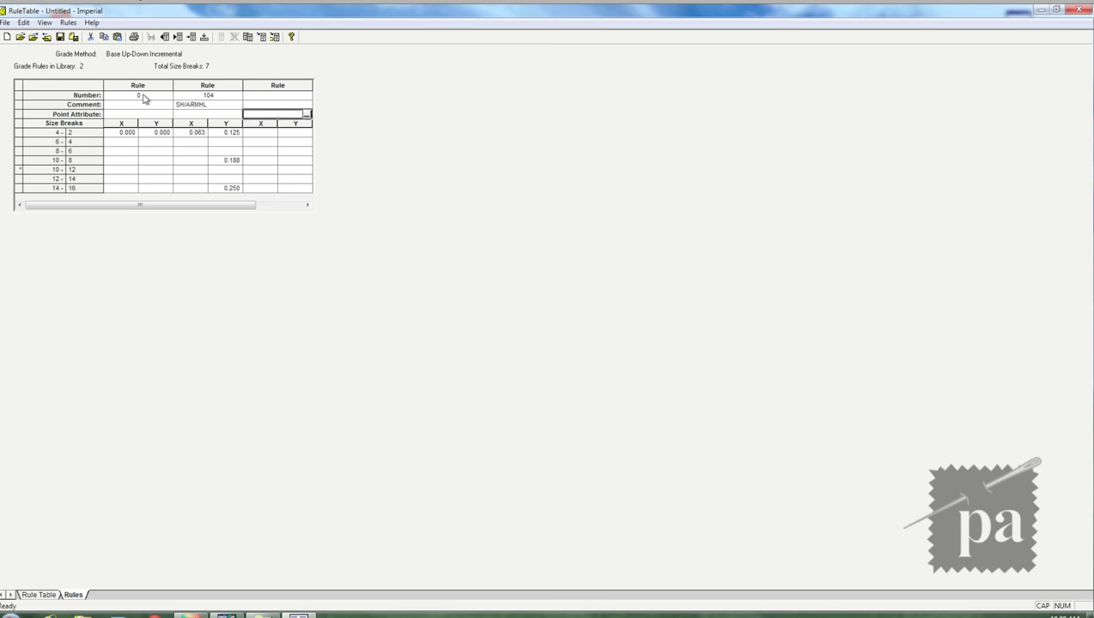
- Add rule 107 SHO/NECK with X 0.094 and Y 0.063
type("107")
key("Down")
type("SHO/NECK")
key("Down")
key("Down")
type("0.094")
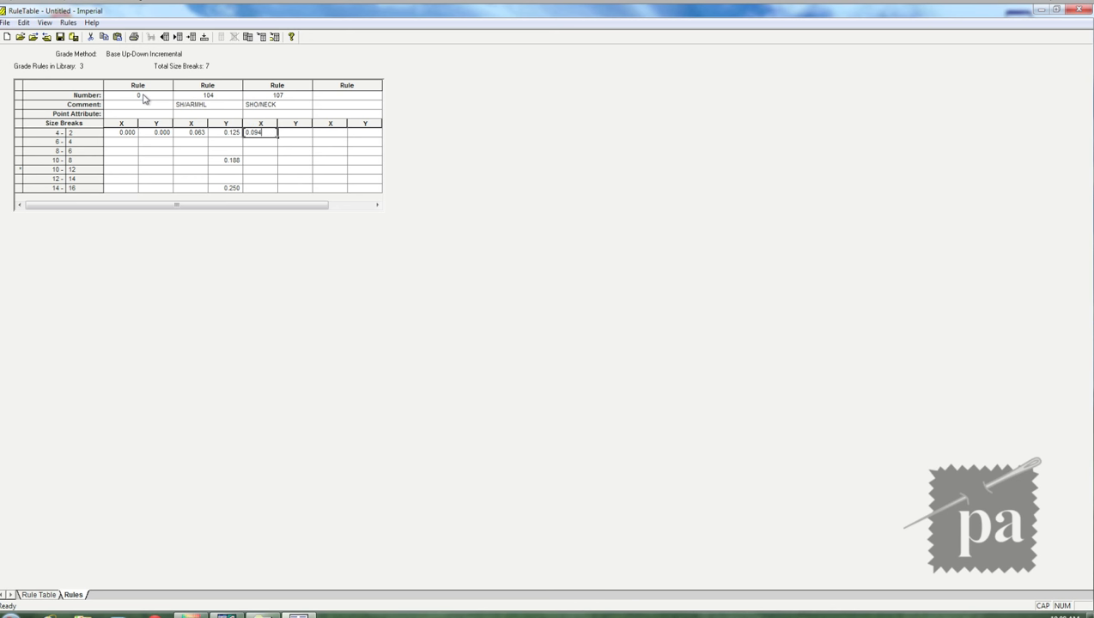
key("Tab")
type("0.063")
key("Tab")
- Add rule 304 ARMHOLE with X value -0.063
type("304")
key("Return")
type("ARMHOLE")
key("Return")
key("Return")
type("-.063")
key("Tab")
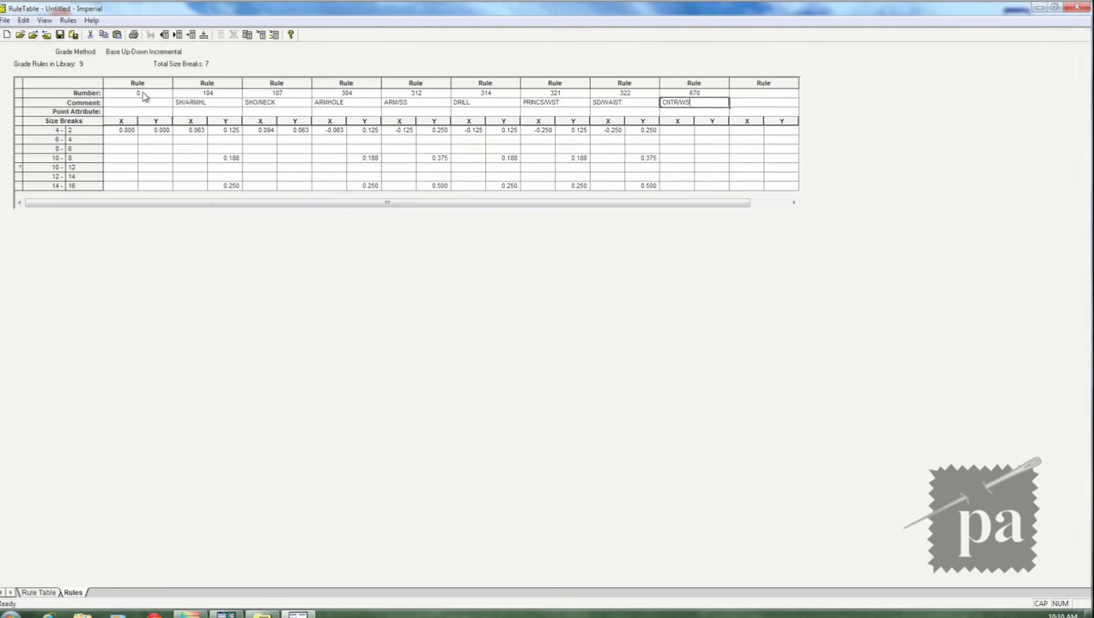
- Finish the CNTR/WST comment and give rule 670 X -0.250 and Y 0.000
type("/WST")
key("Return")
key("Return")
type("-.25")
key("Tab")
type("0")
key("Return")
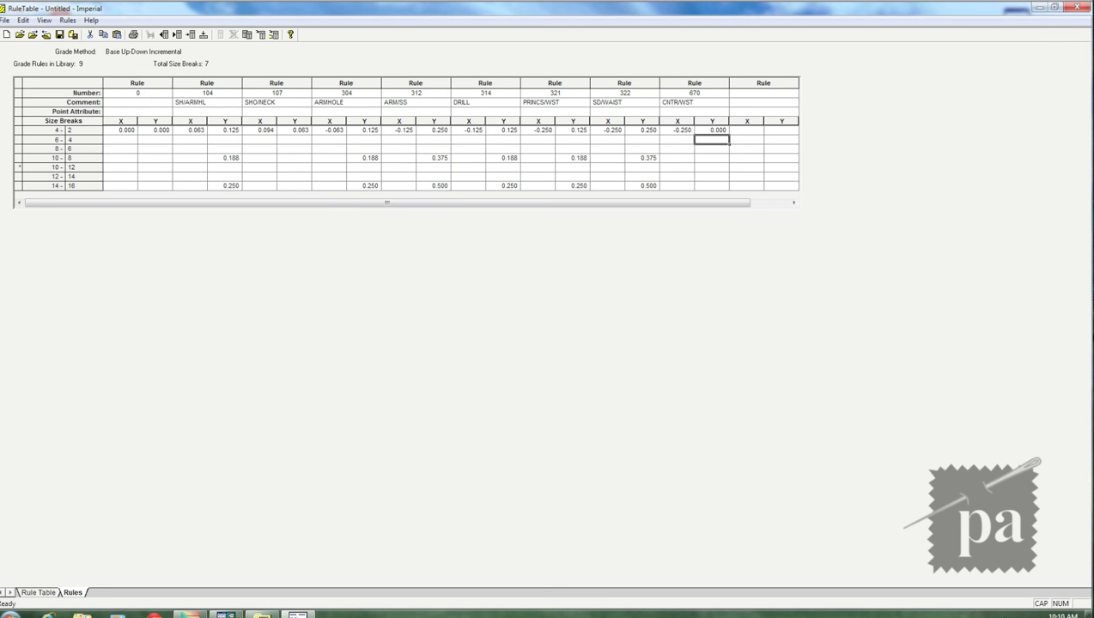
- Save the rule table and assign BASE10 to the 1219-FRT-BODICE piece
left_click(4, 21)
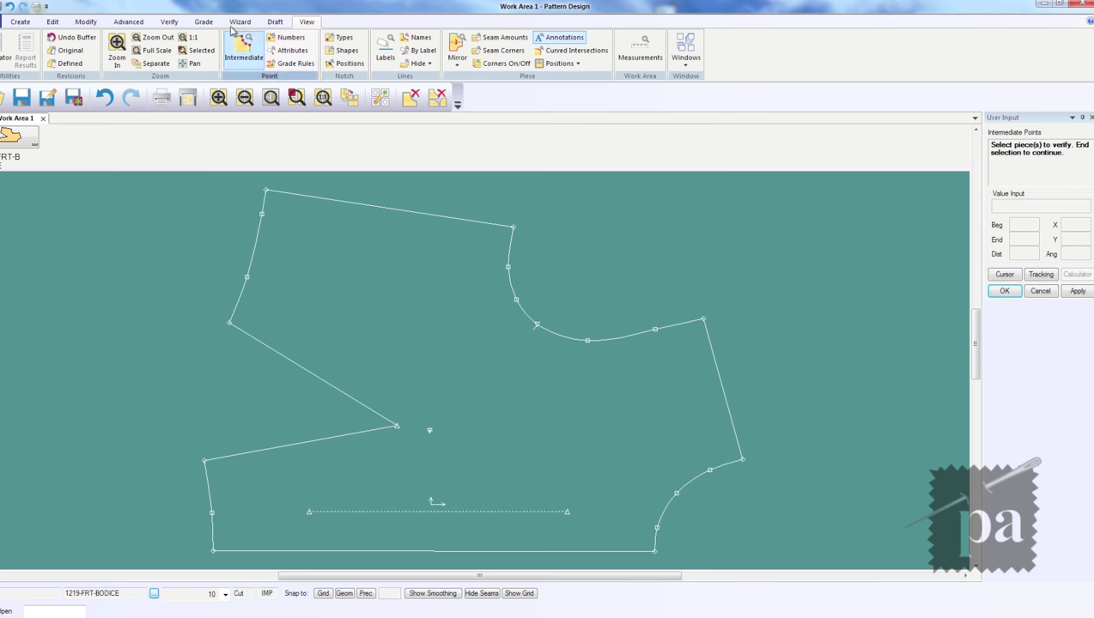
left_click(204, 23)
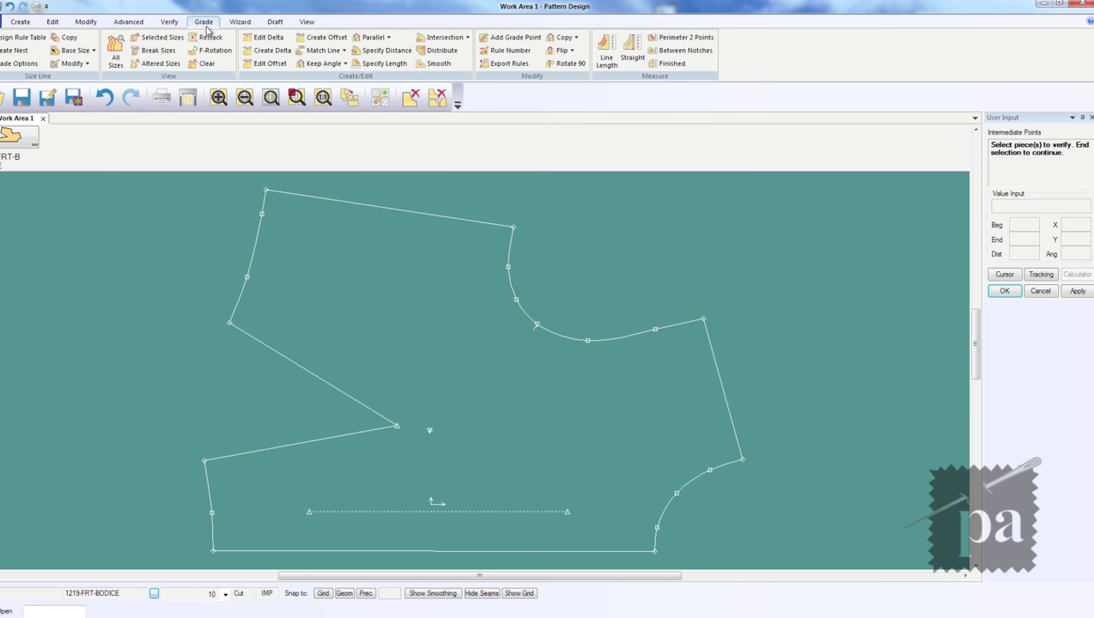
left_click(23, 37)
left_click(457, 316)
key("Return")
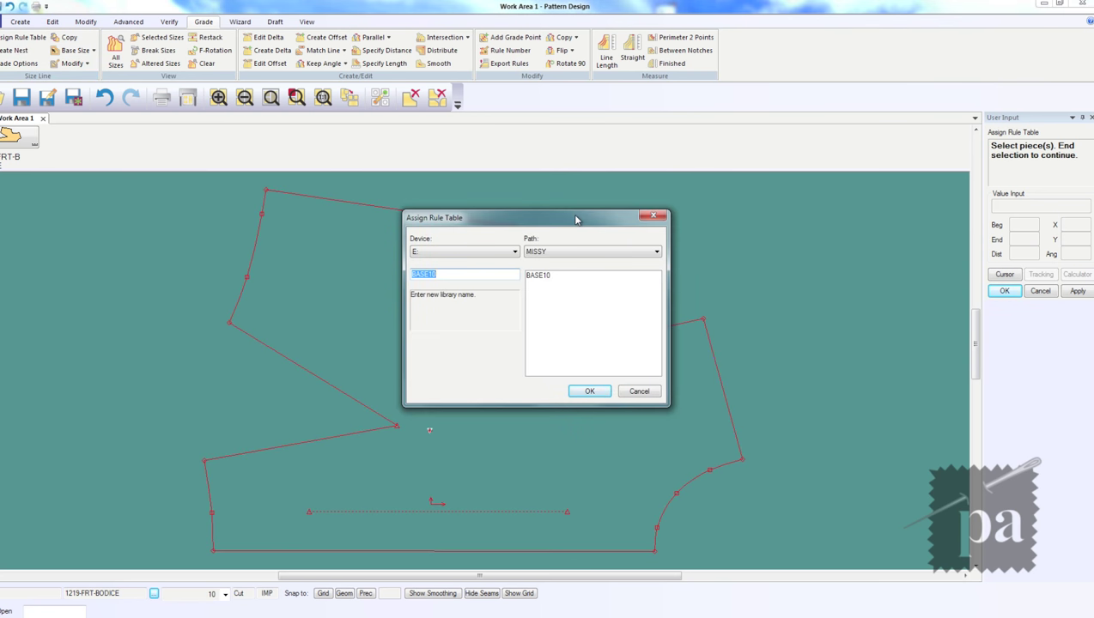
left_click(551, 276)
left_click(590, 392)
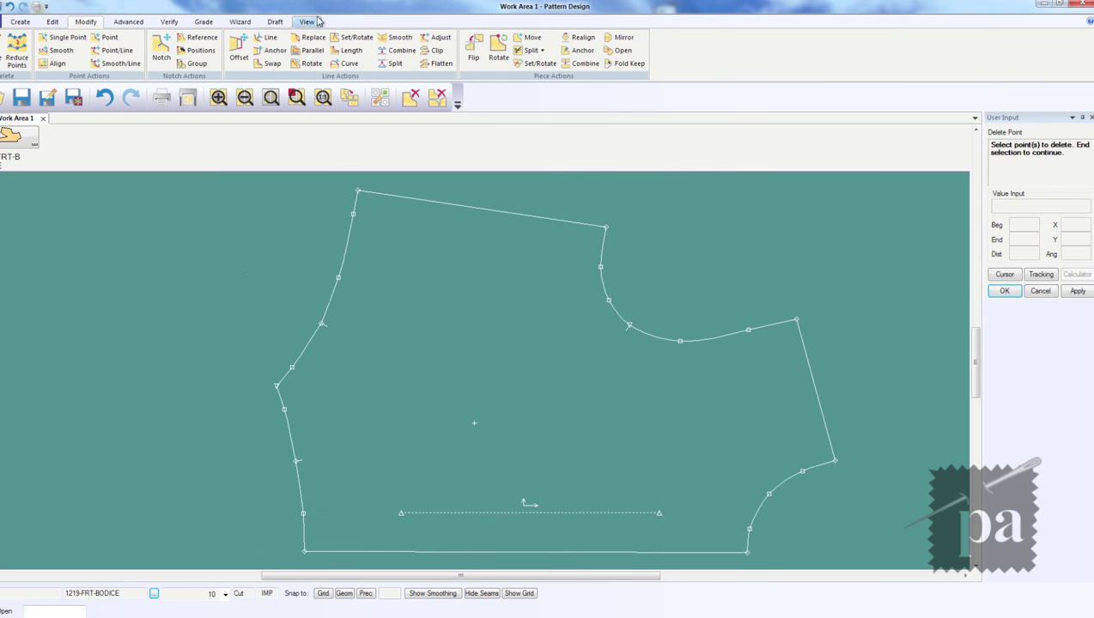
- Display grade rule numbers on the bodice points, then deselect the piece
left_click(311, 22)
left_click(293, 67)
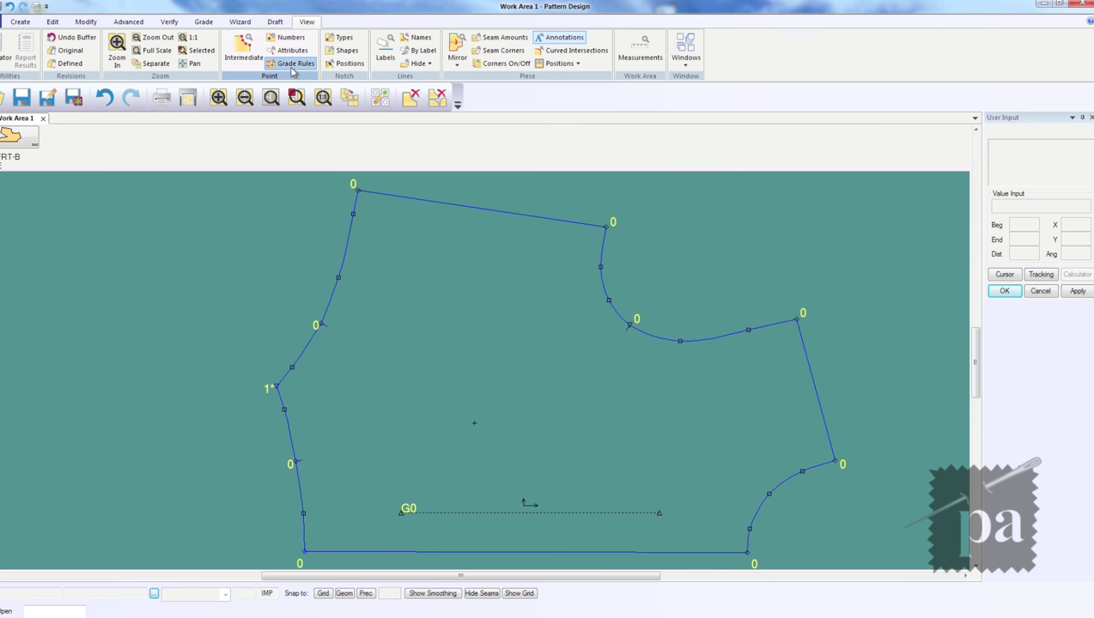
left_click(489, 341)
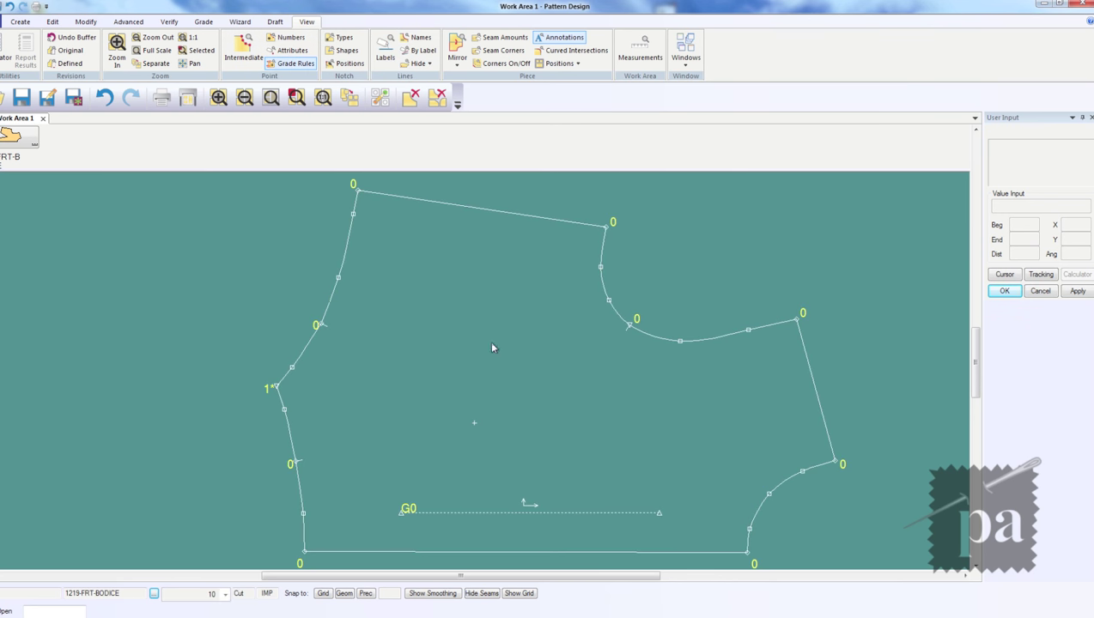
- In Edit Point Info, give the bodice's bottom-left corner point (id 1) grade rule 670
right_click(545, 389)
left_click(660, 454)
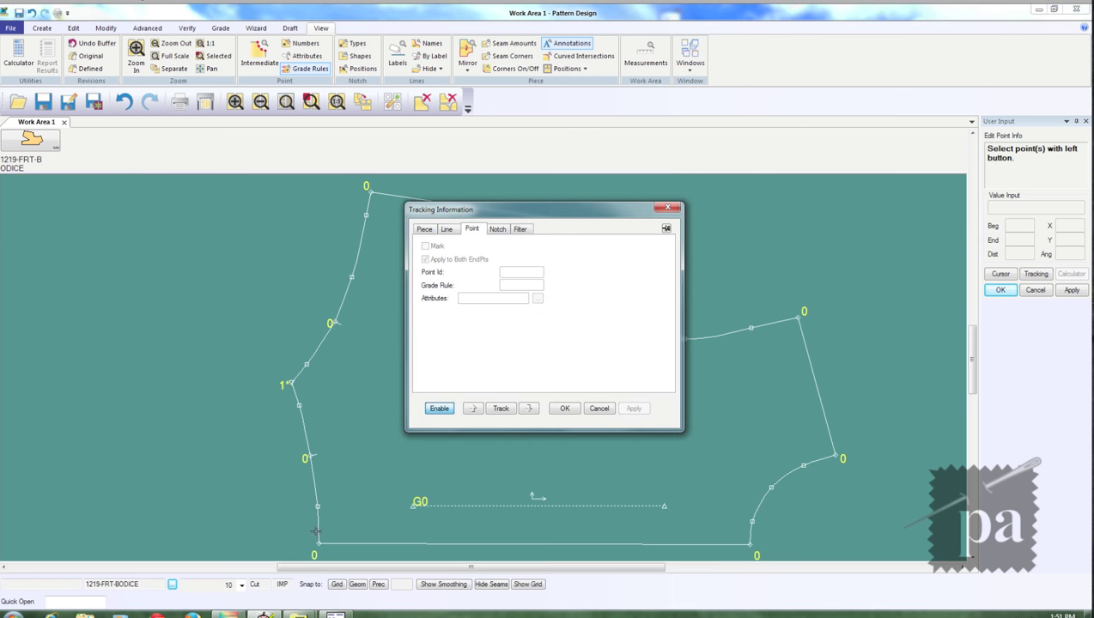
left_click_drag(315, 529, 318, 540)
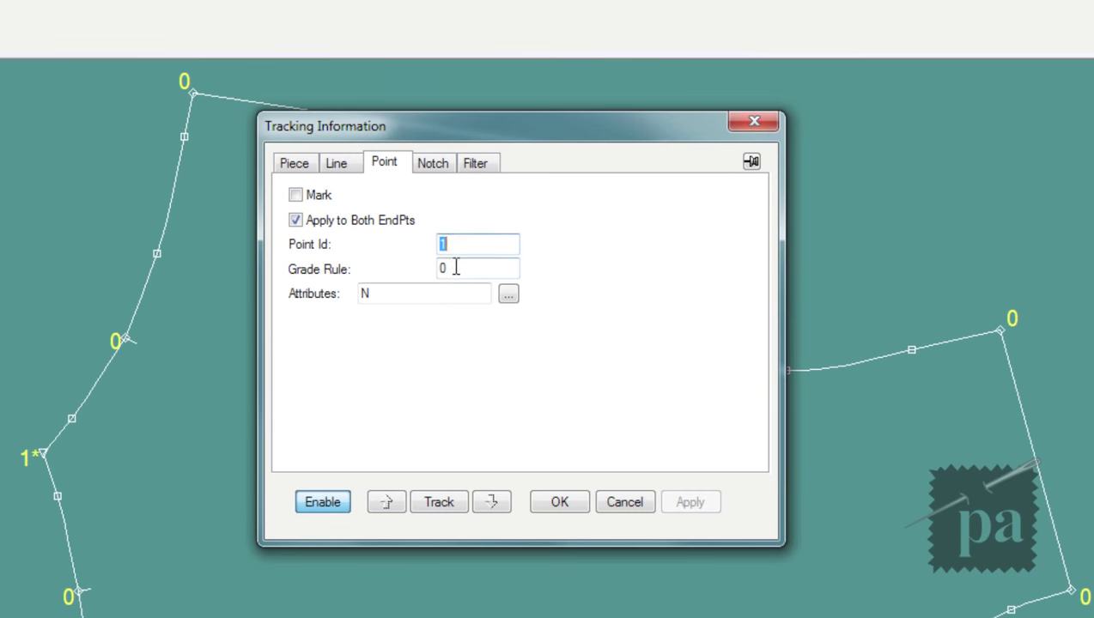
type("1")
key("Tab")
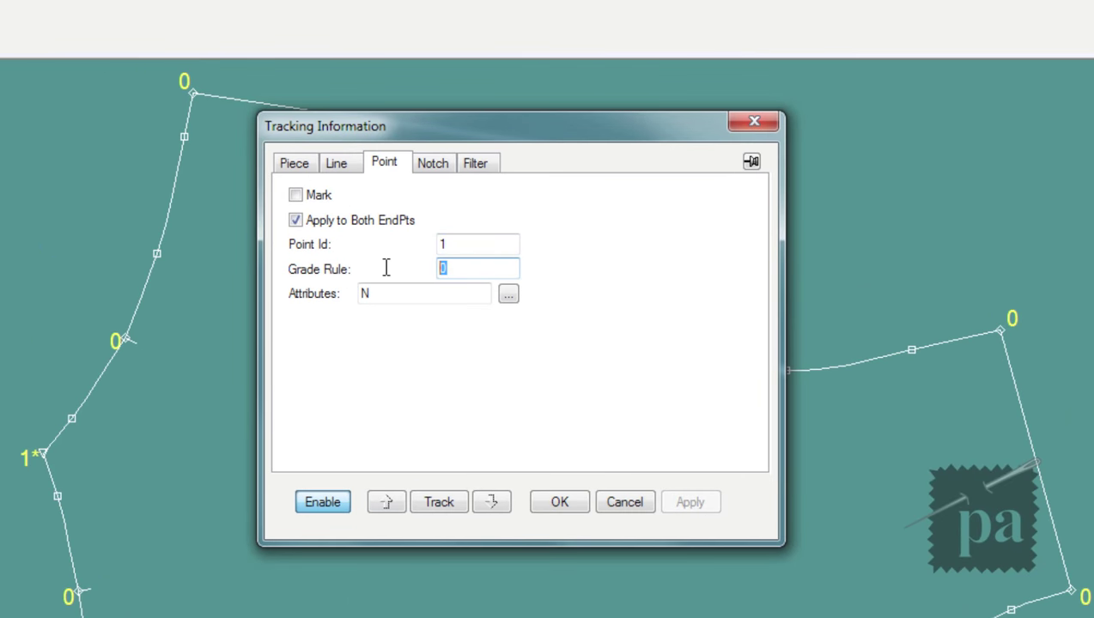
type("670")
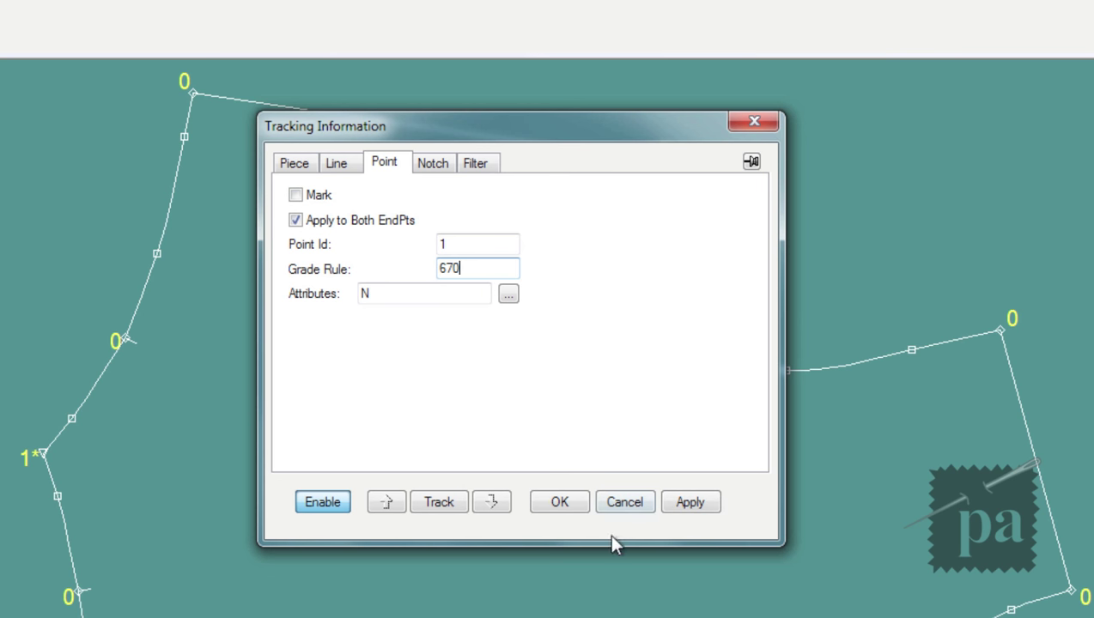
left_click(700, 502)
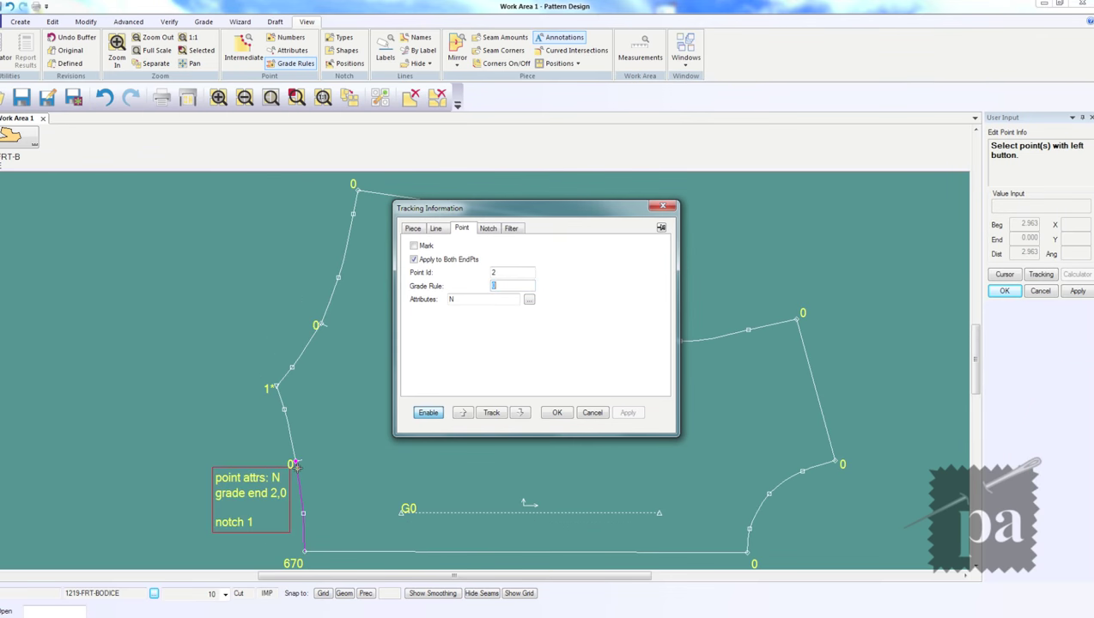
- Assign grade rule 321 to the left-edge point labelled 0, then select point 1
left_click(293, 462)
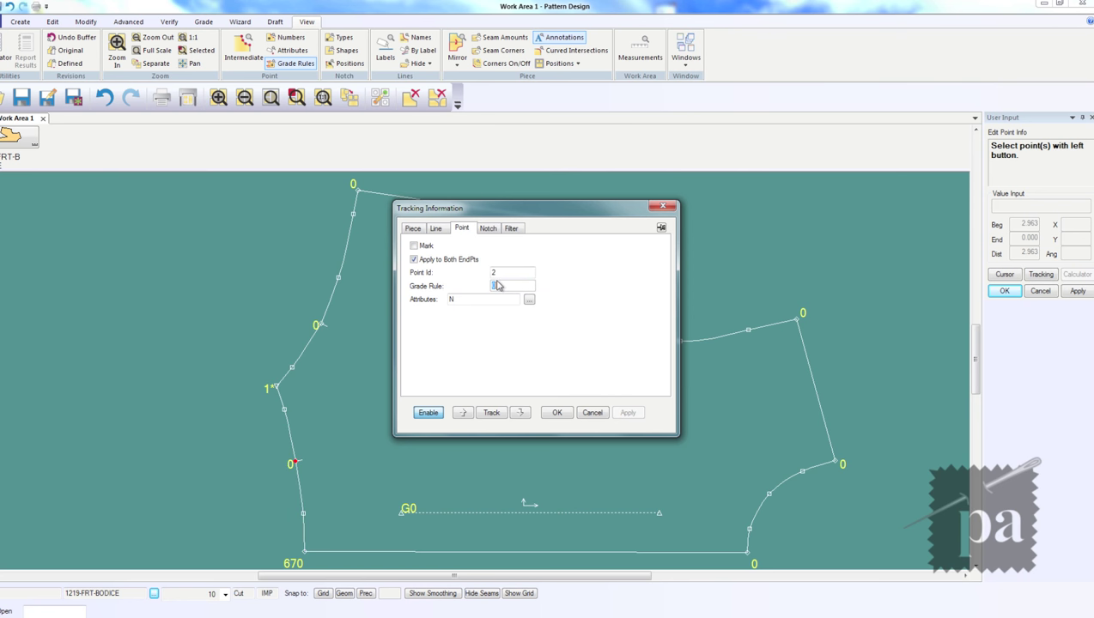
type("321")
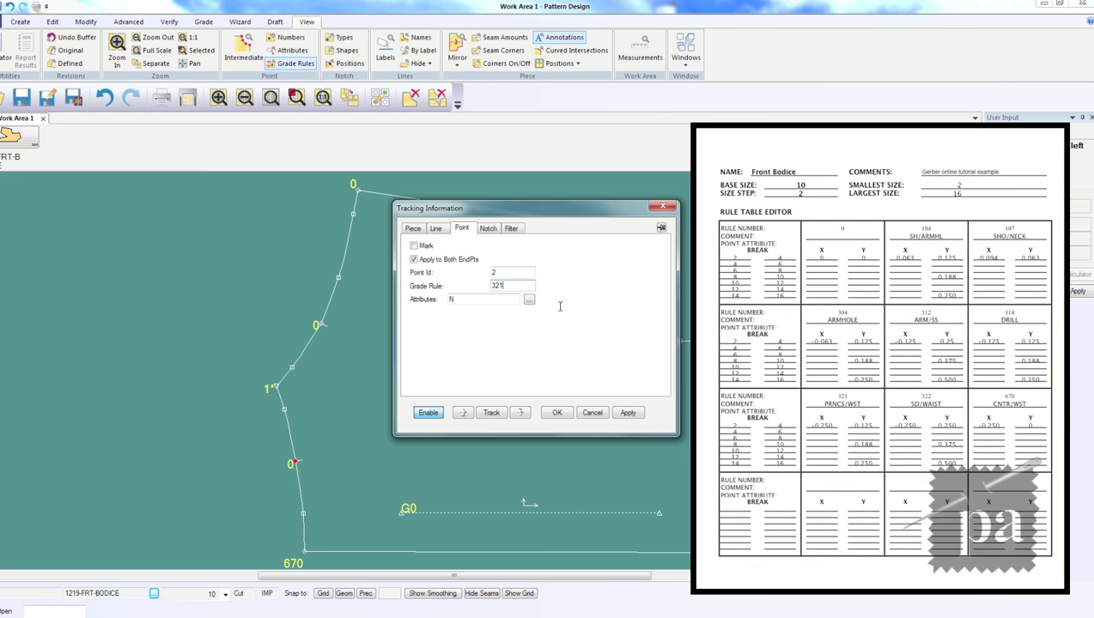
left_click(639, 420)
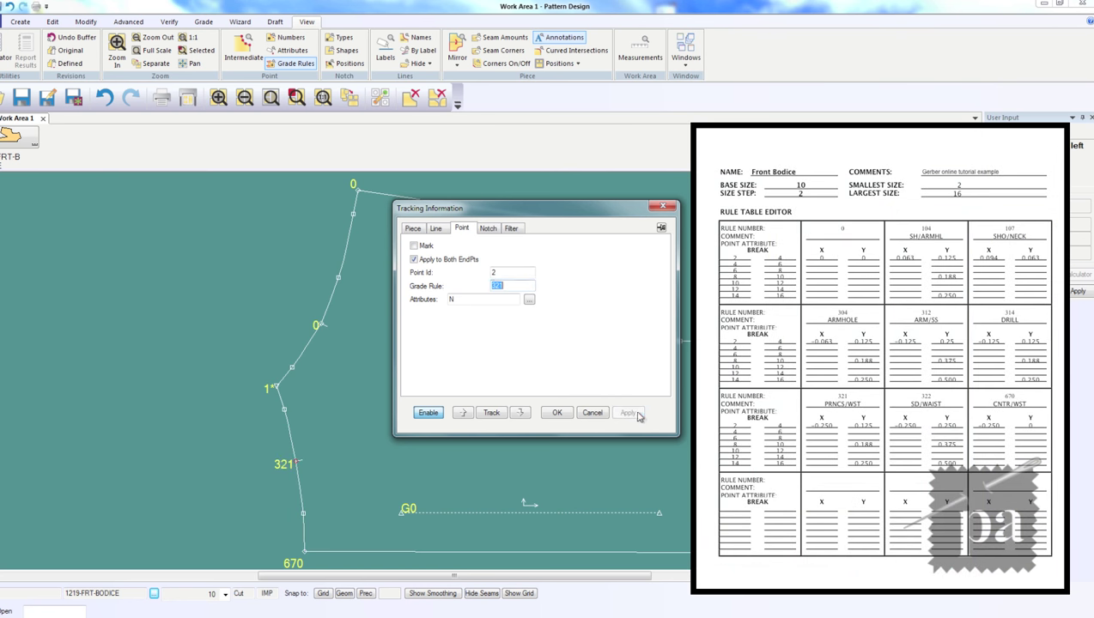
left_click(278, 388)
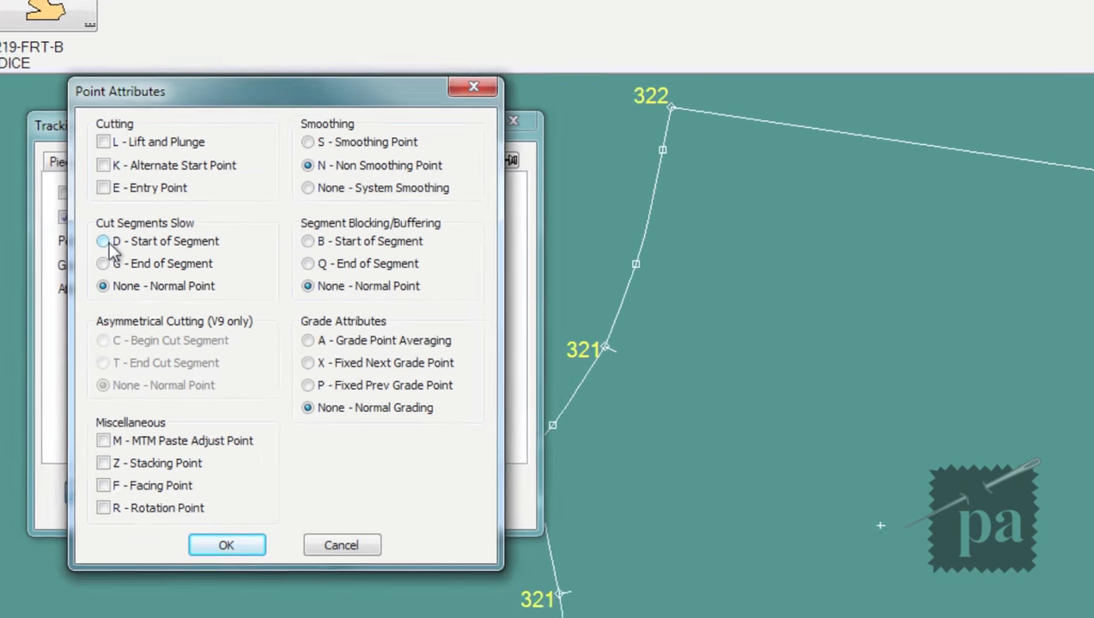
- Keep the lower-right point's attribute at None, apply grade rule 107, and close Edit Point Info
left_click(104, 242)
left_click(111, 287)
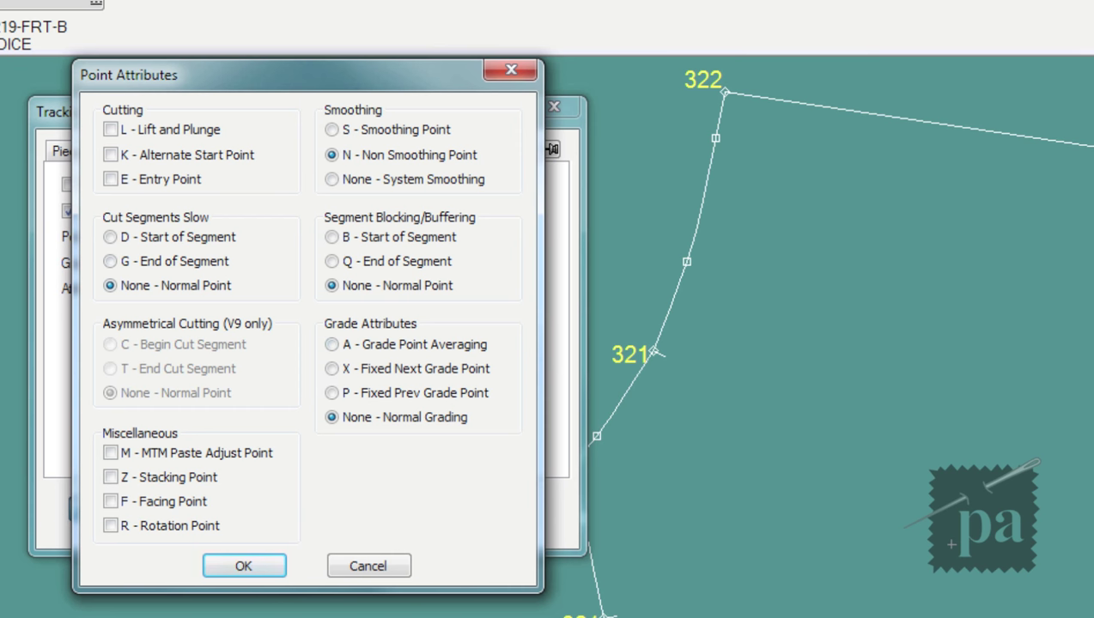
left_click(251, 563)
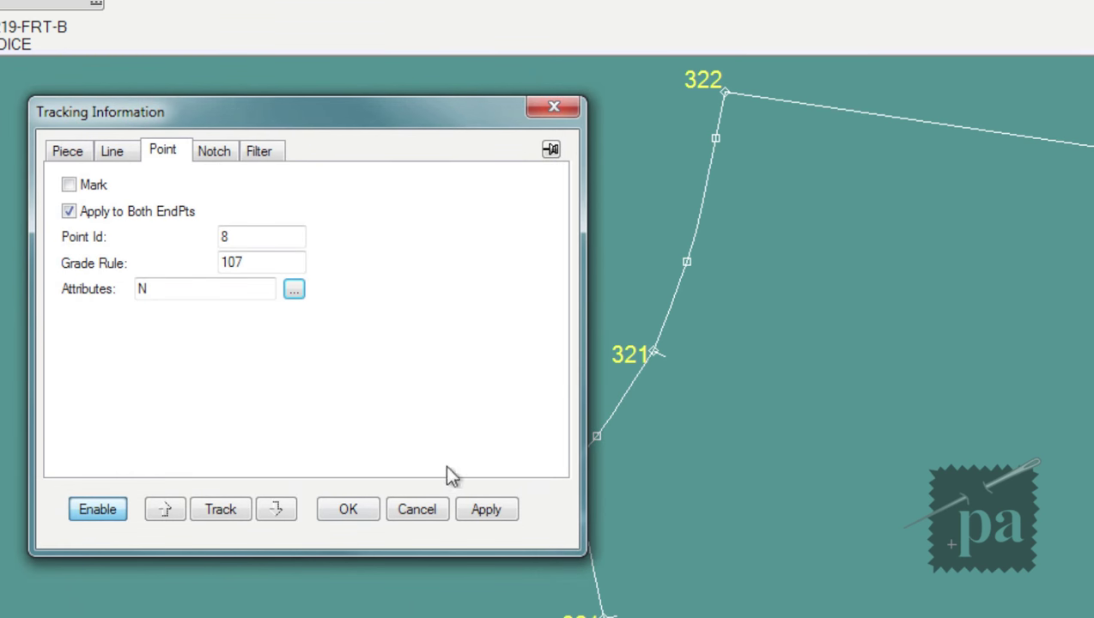
left_click(505, 511)
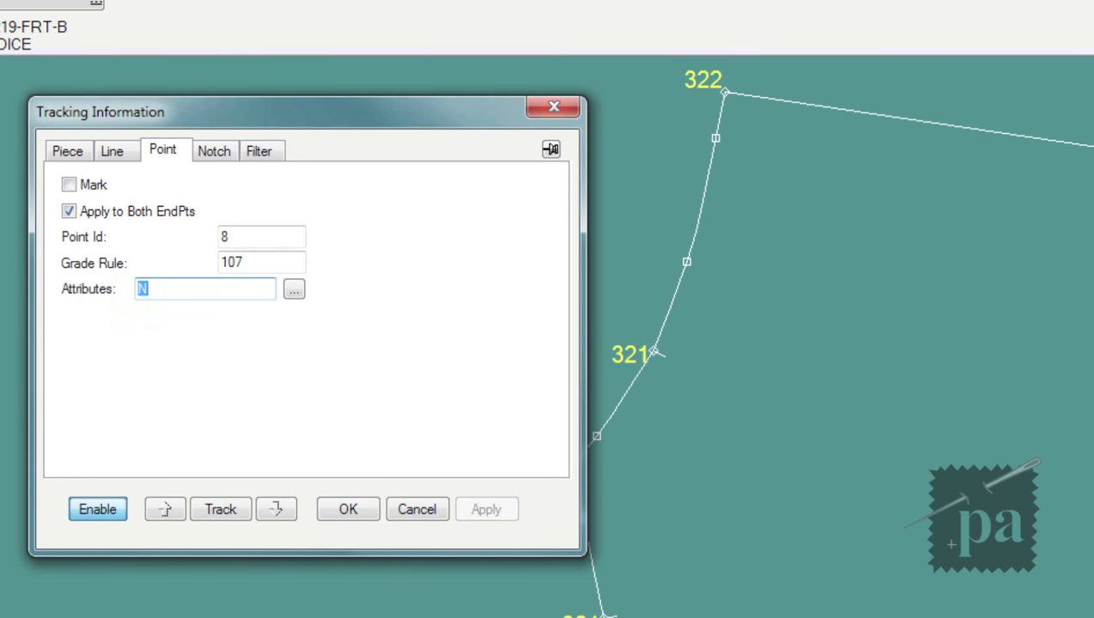
left_click(202, 21)
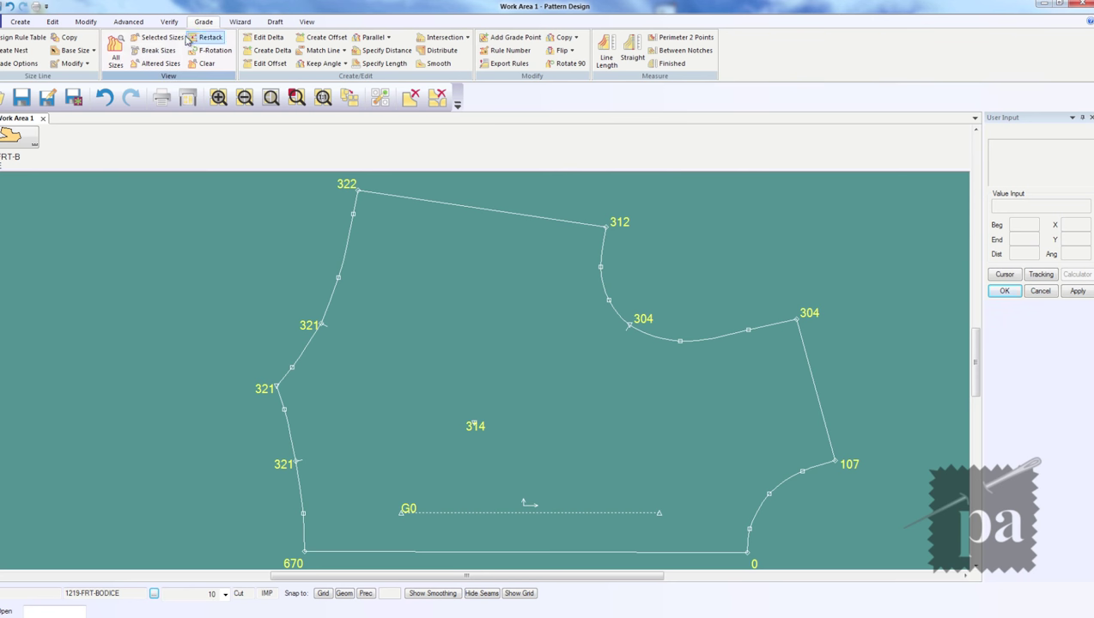
- Display the front bodice piece as a nest of all graded sizes
left_click(119, 72)
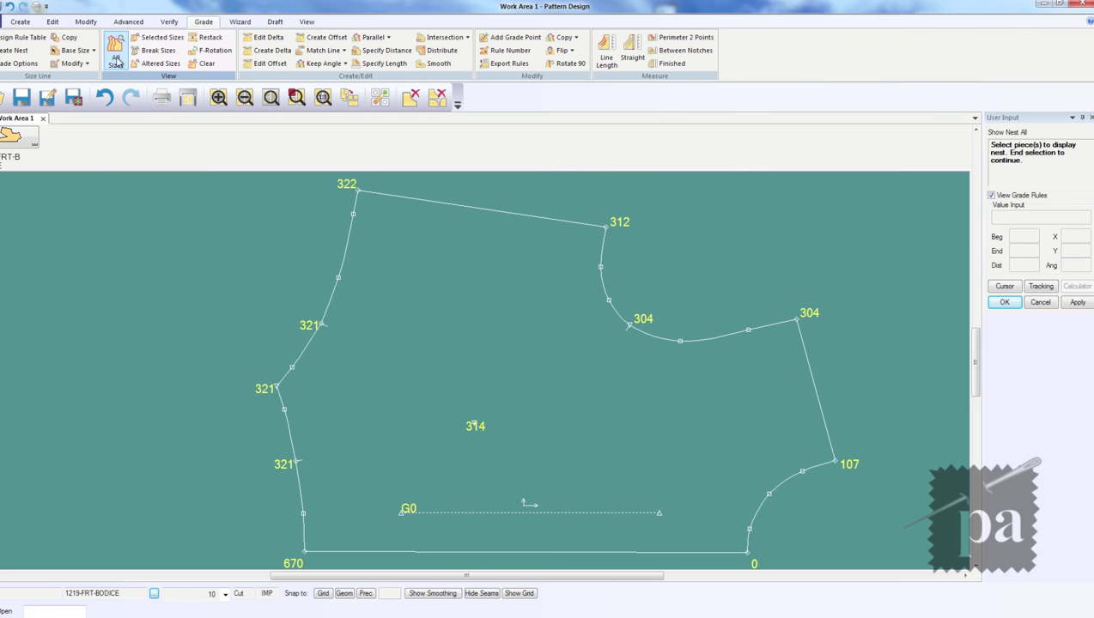
left_click(594, 334)
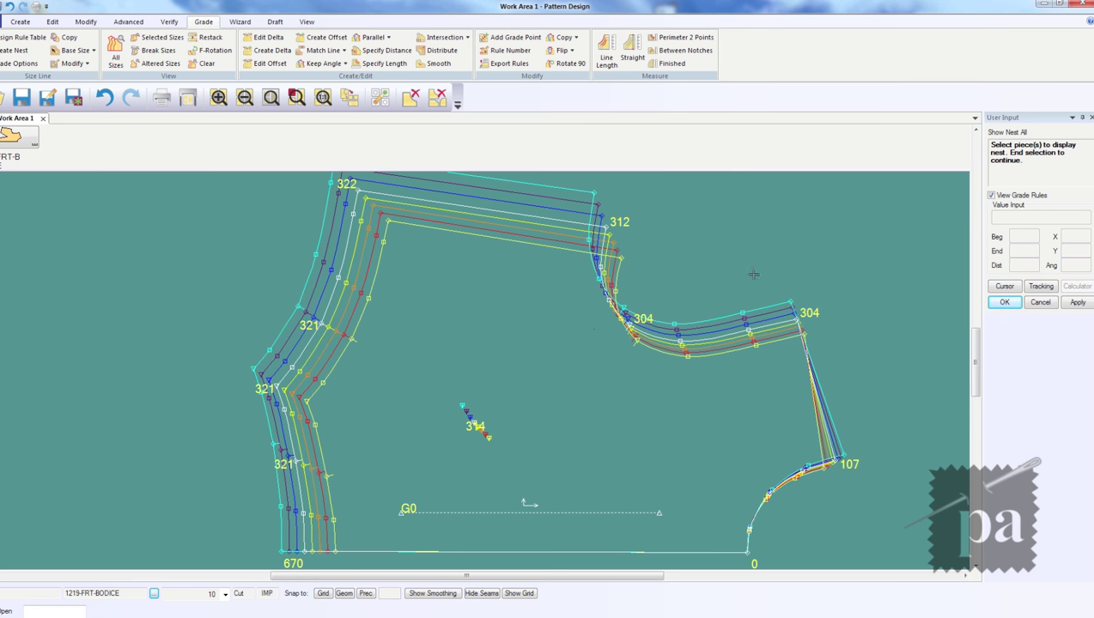
right_click(816, 411)
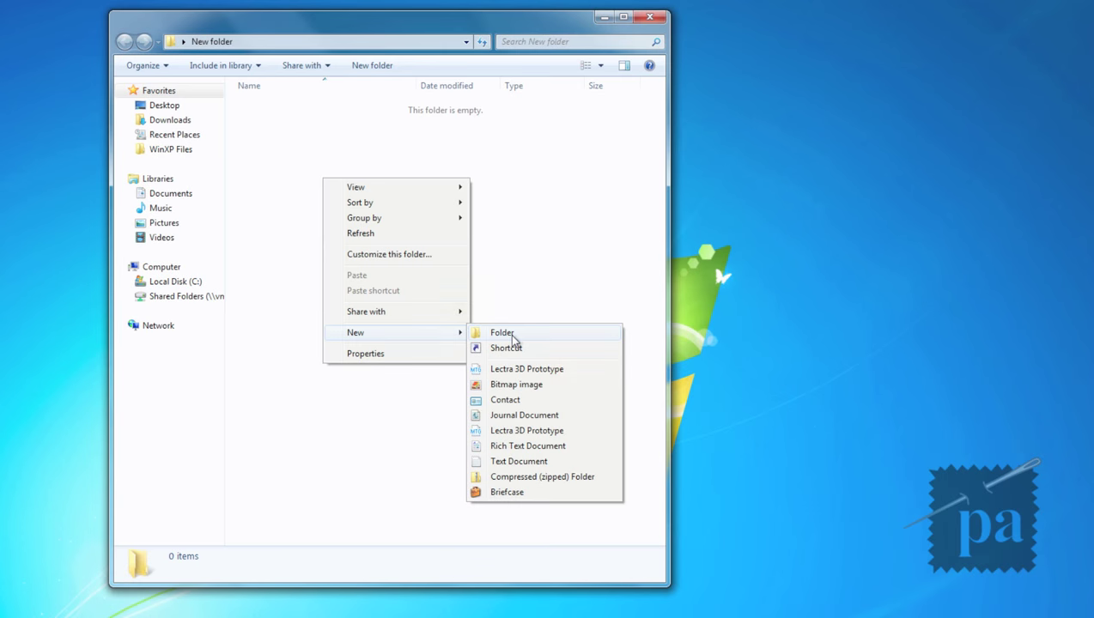
- Create subfolders MISSYMDL, MISSYPROD and SIZETABLE inside New folder
left_click(511, 339)
type("MISSYMDL")
key("Return")
right_click(511, 341)
mouse_move(586, 501)
left_click(709, 500)
type("MISSYPROD")
key("Return")
right_click(500, 253)
mouse_move(661, 421)
left_click(698, 419)
type("SIZETABLE")
key("Return")
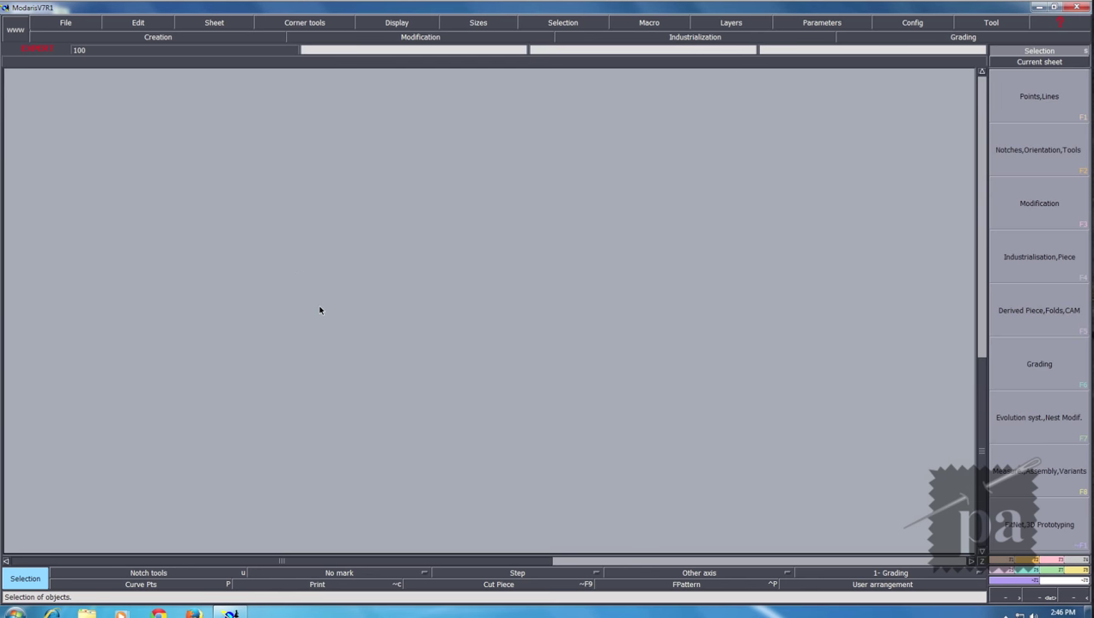
- Browse the File, Config and Parameters menus and check the Length unit setting
left_click(65, 24)
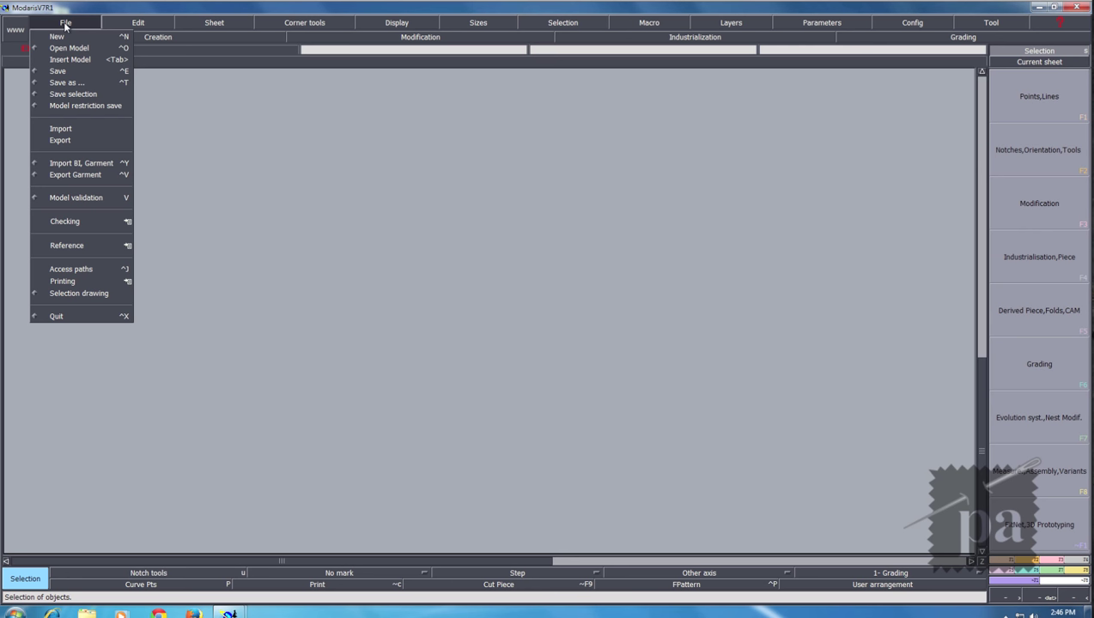
left_click(66, 24)
left_click(903, 25)
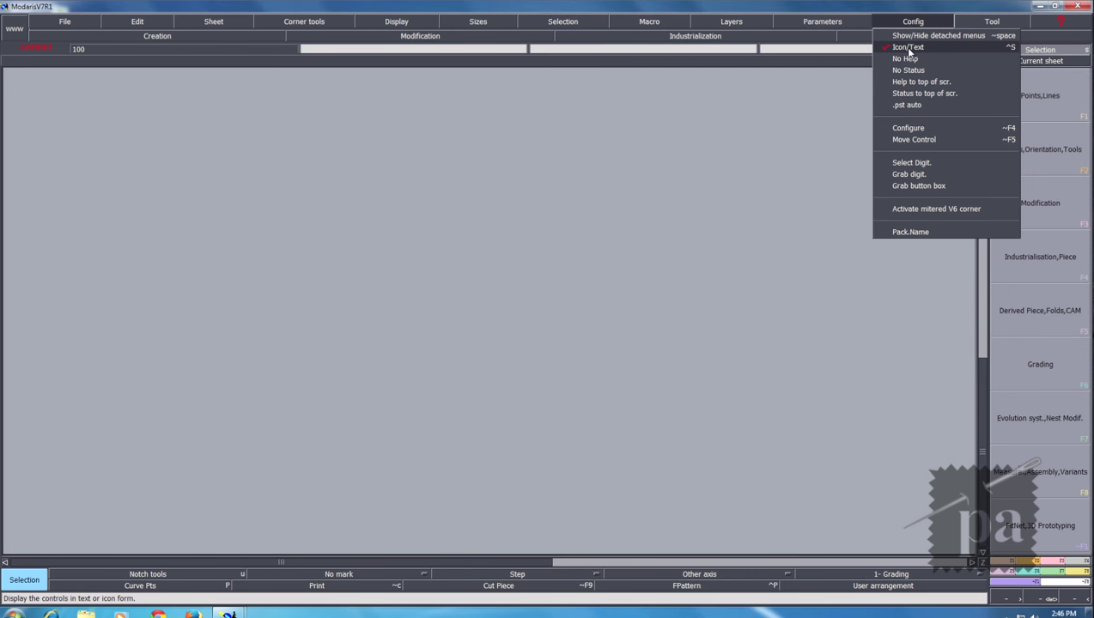
left_click(808, 23)
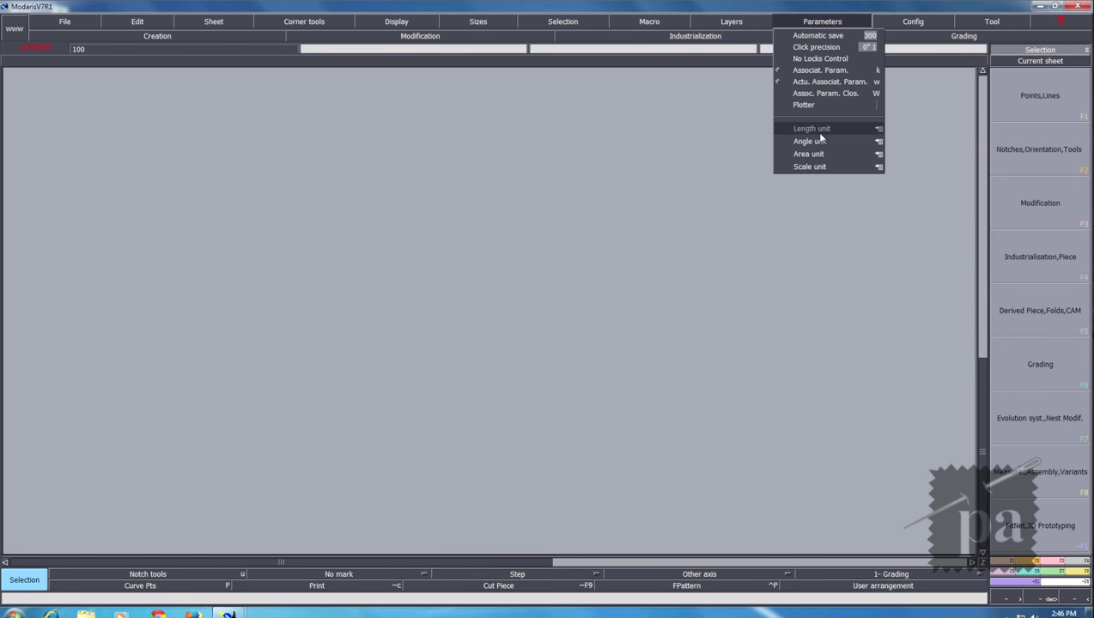
left_click(878, 128)
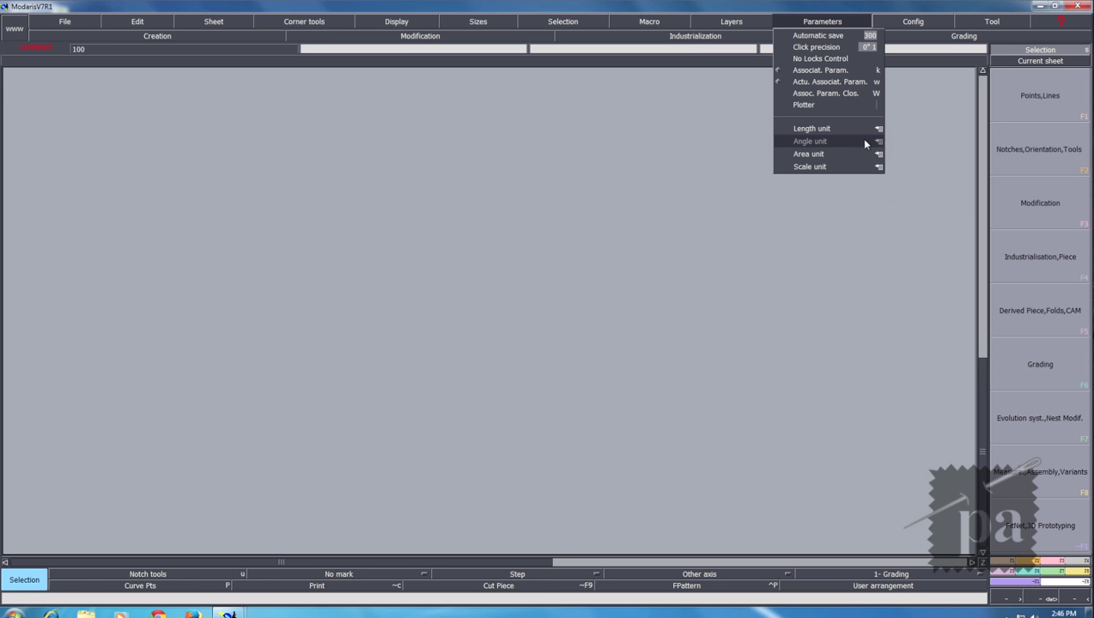
mouse_move(880, 143)
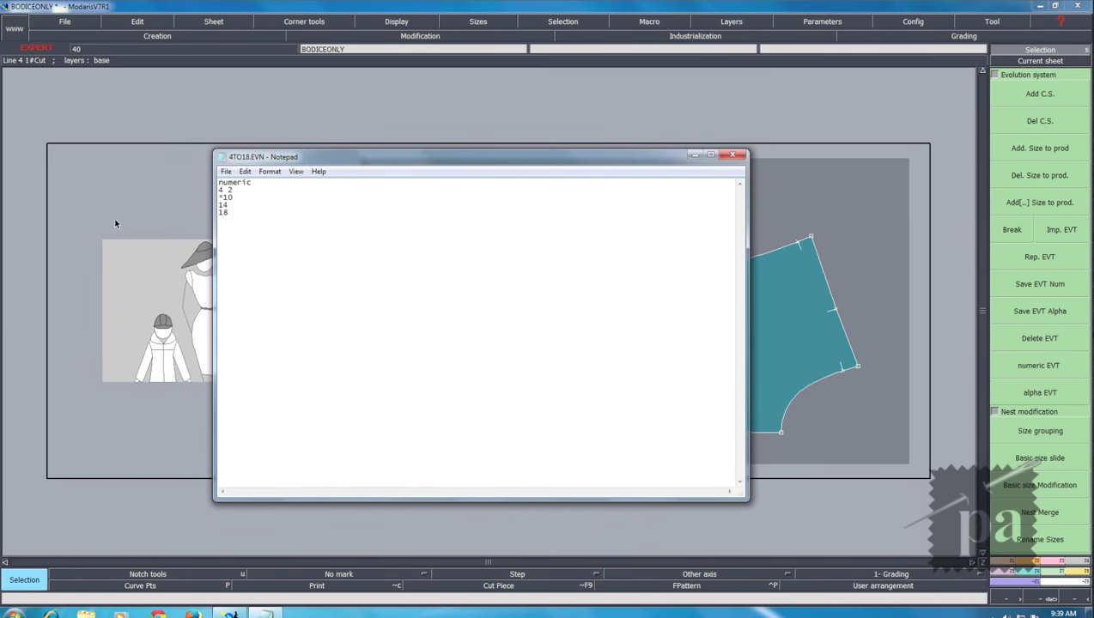
- After reviewing the 4TO18.EVN size table, open Notepad's File menu
left_click(227, 171)
- Save 4TO18.EVN, review the STOXXL.EVN table, exit Notepad and start the evolution-file import
left_click(240, 223)
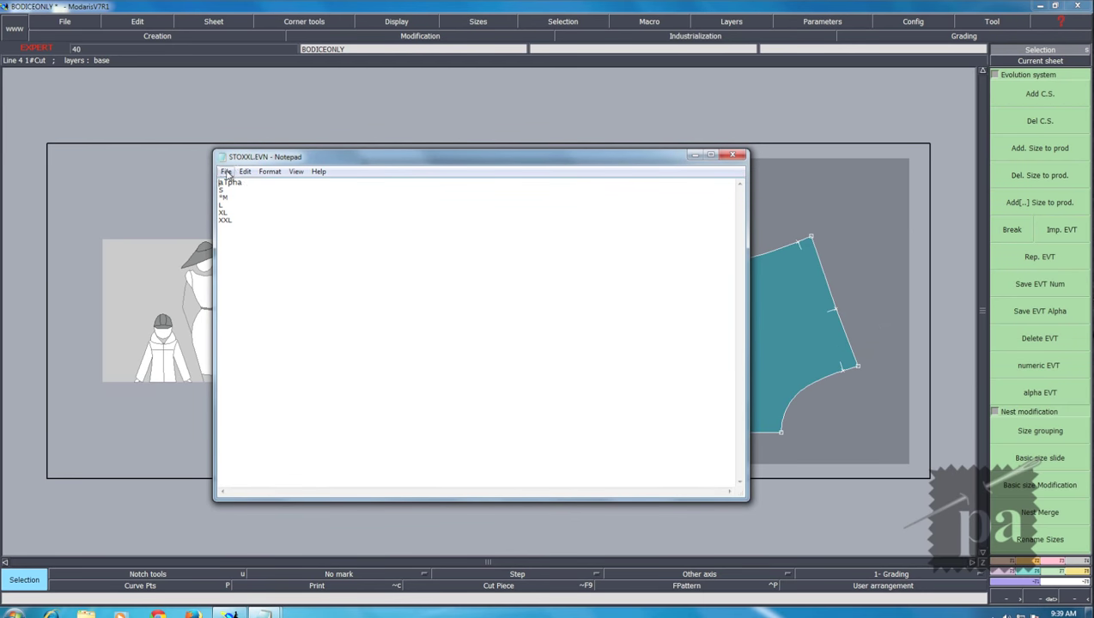
left_click(226, 171)
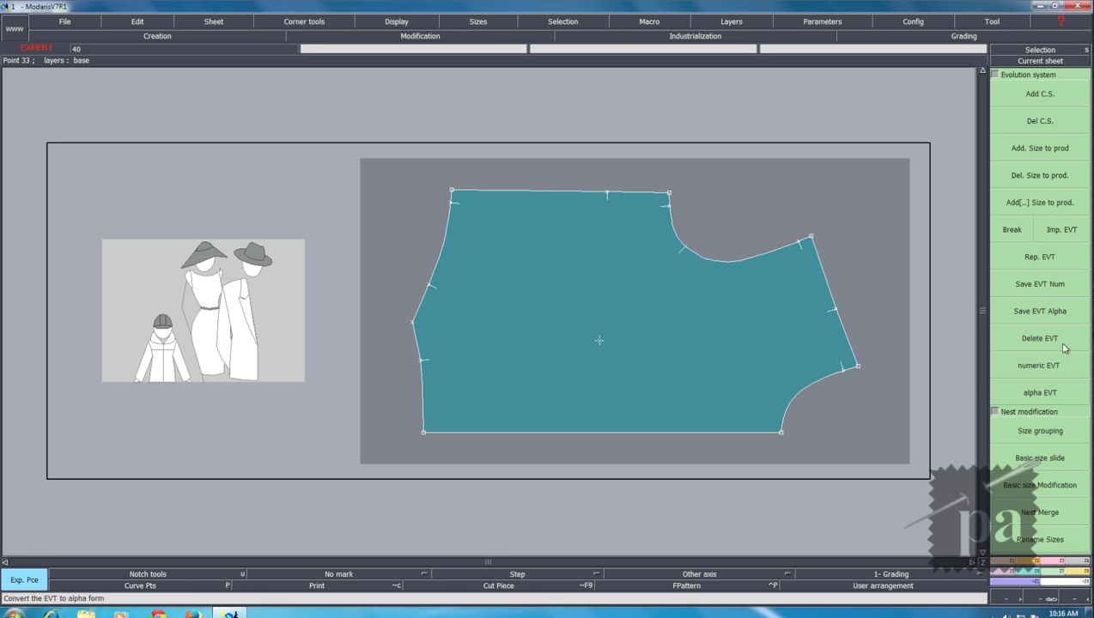
left_click(1061, 231)
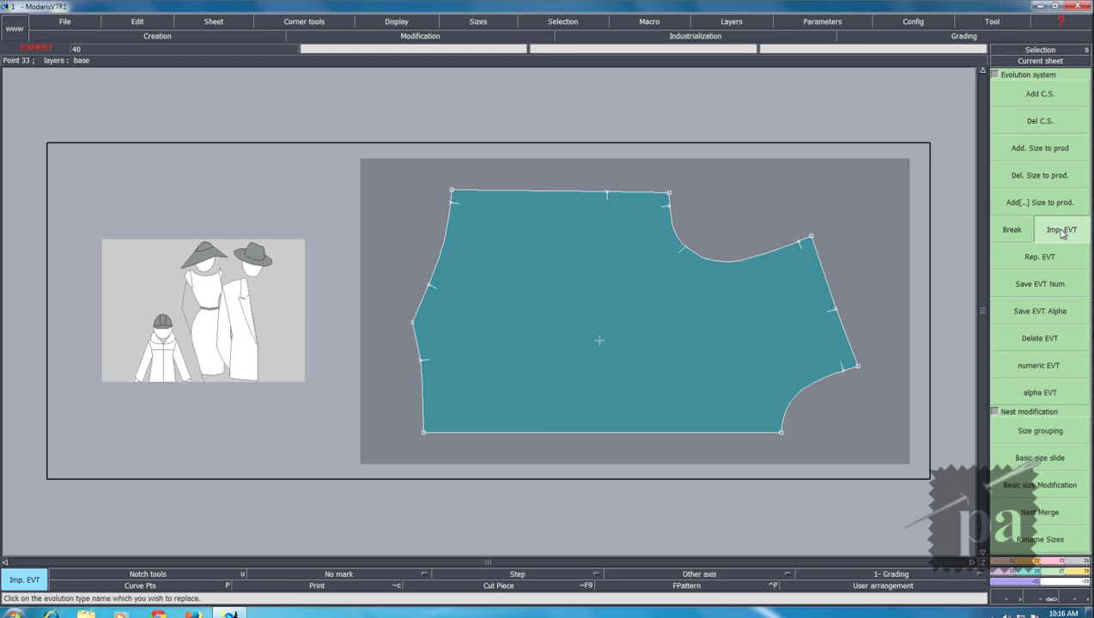
- Import 4TO18.EVN from the SIZETABLE folder into the bodice piece and recentre the view
left_click(640, 338)
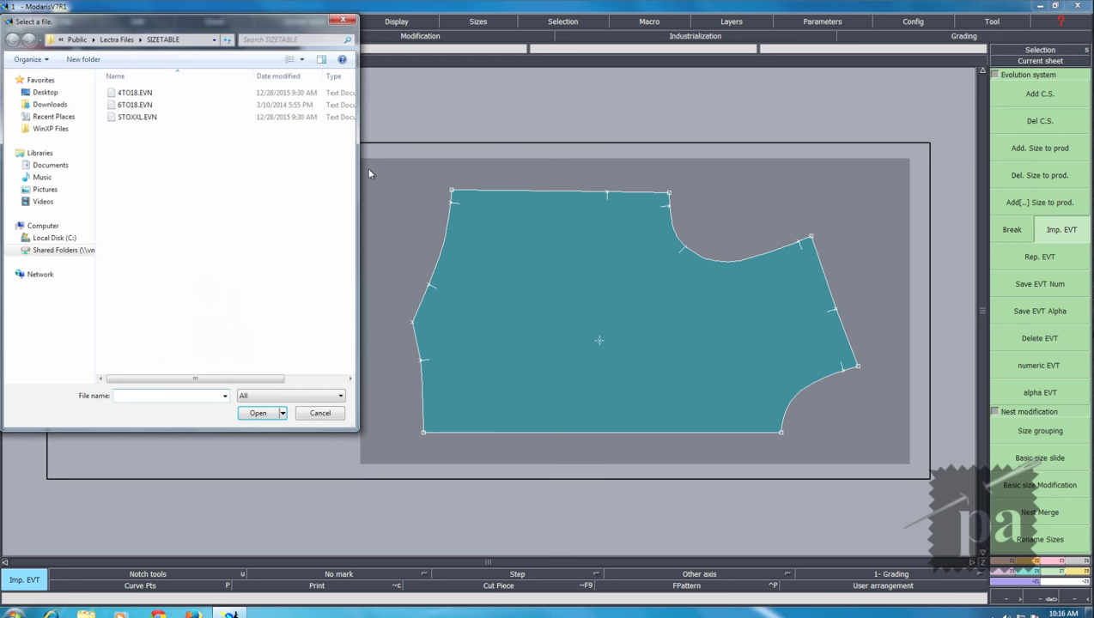
left_click(149, 93)
left_click(257, 415)
key("Home")
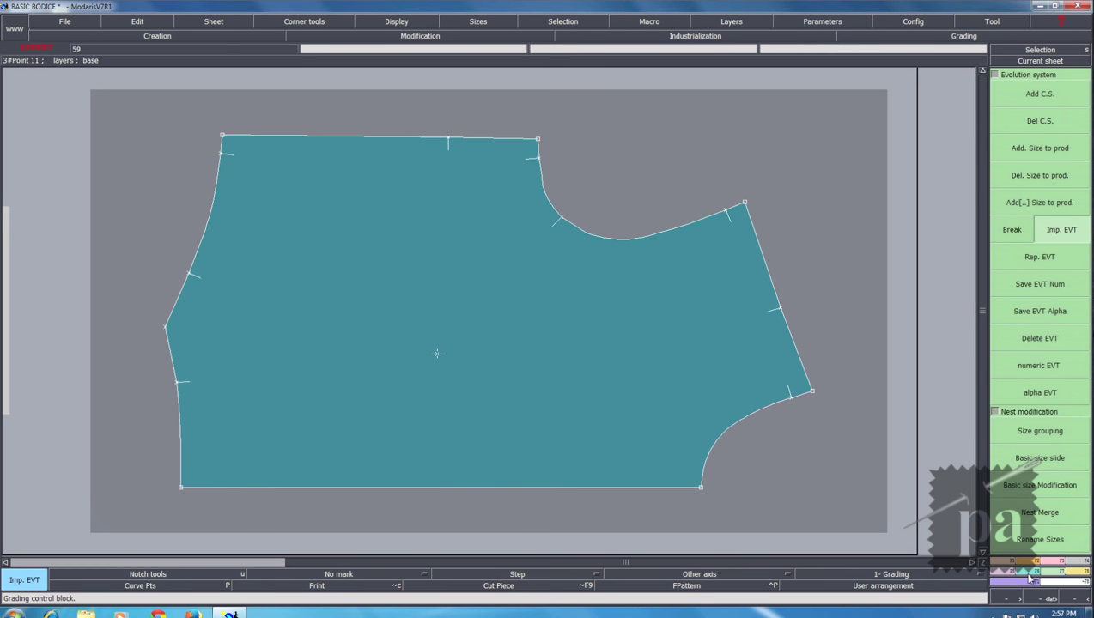
left_click(1029, 580)
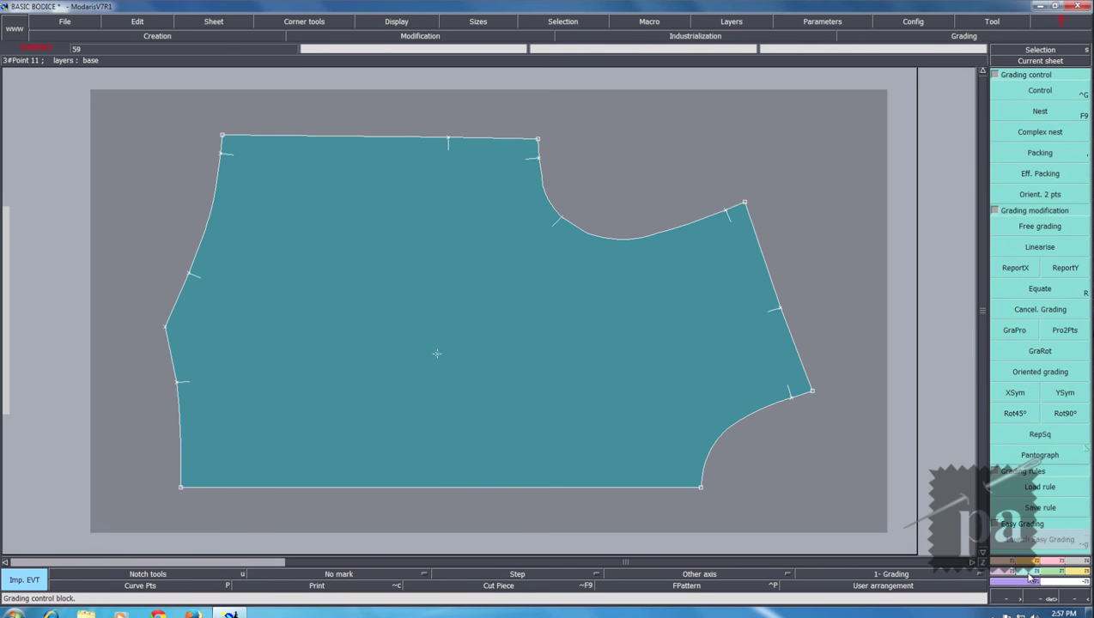
- Show the grading Control table for Point 30 Intersection, all values at 0
left_click(1041, 90)
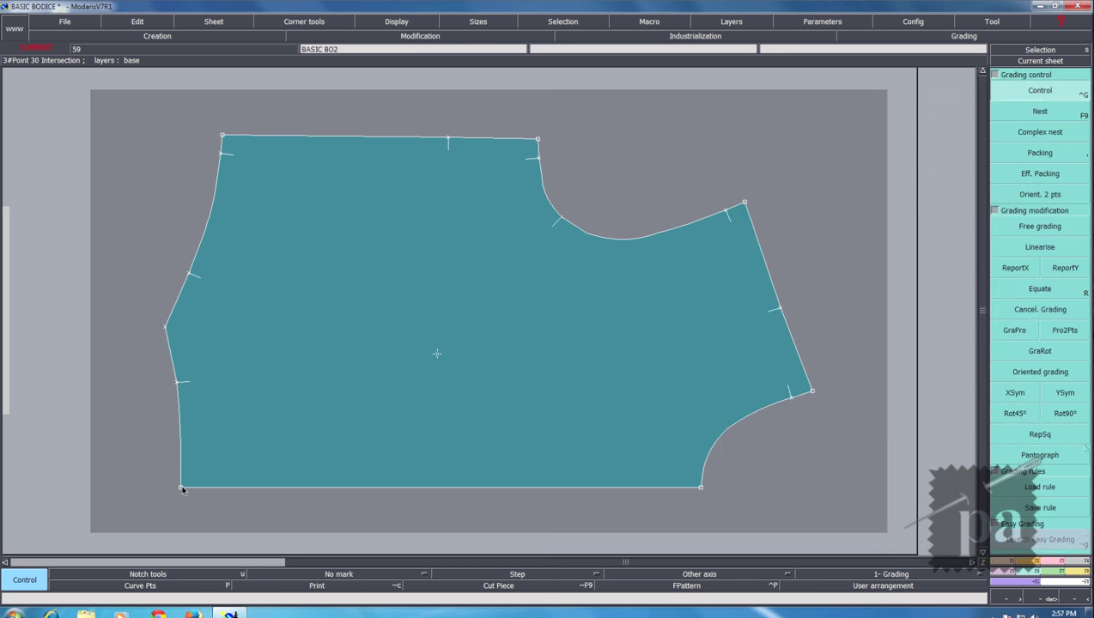
left_click(182, 489)
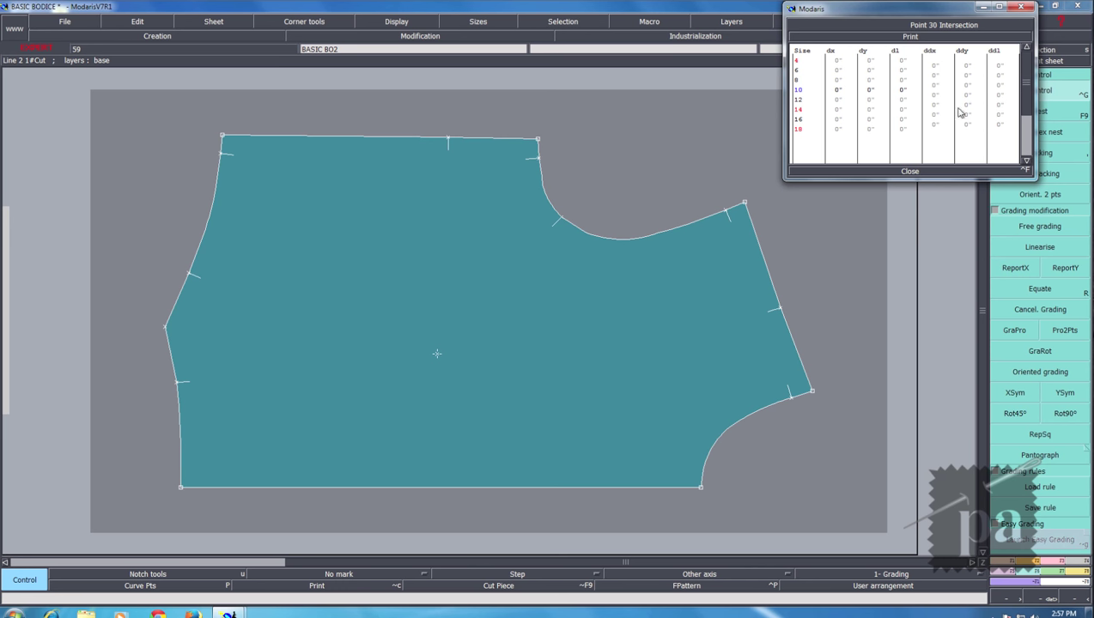
- Enter a ddx of -4 for sizes 4–16 on points 30 and 28
left_click_drag(929, 65, 928, 127)
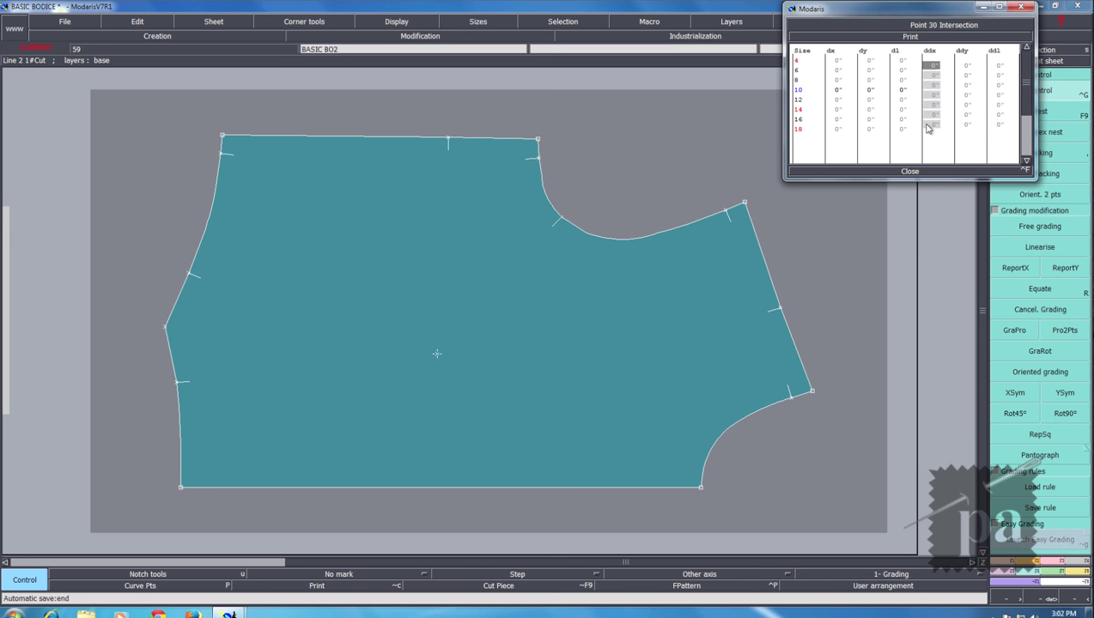
type("-4")
key("Return")
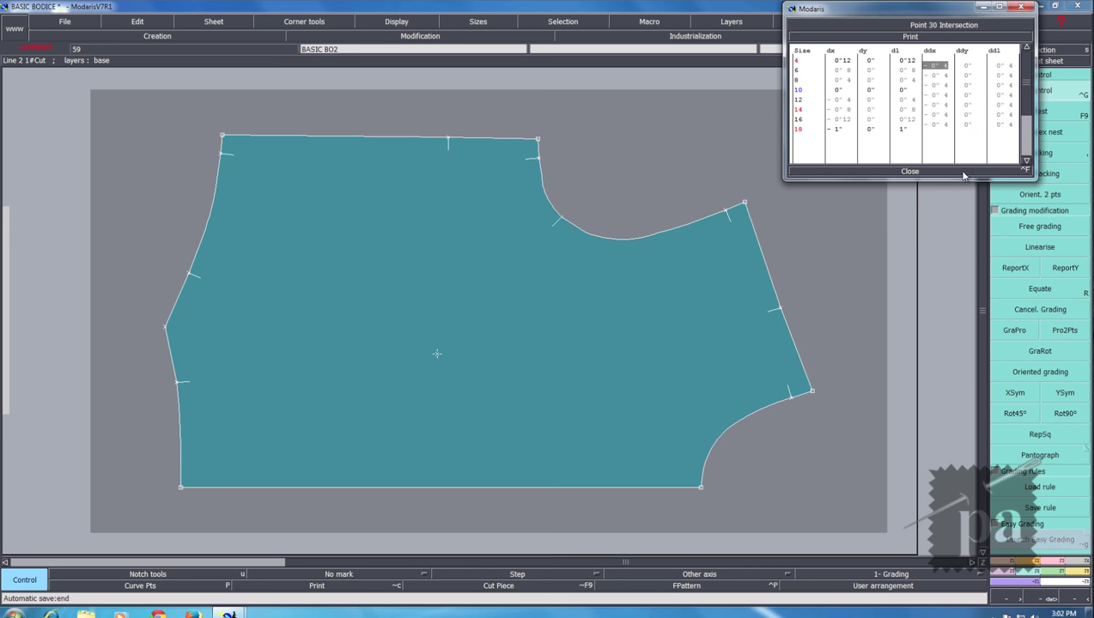
left_click(176, 388)
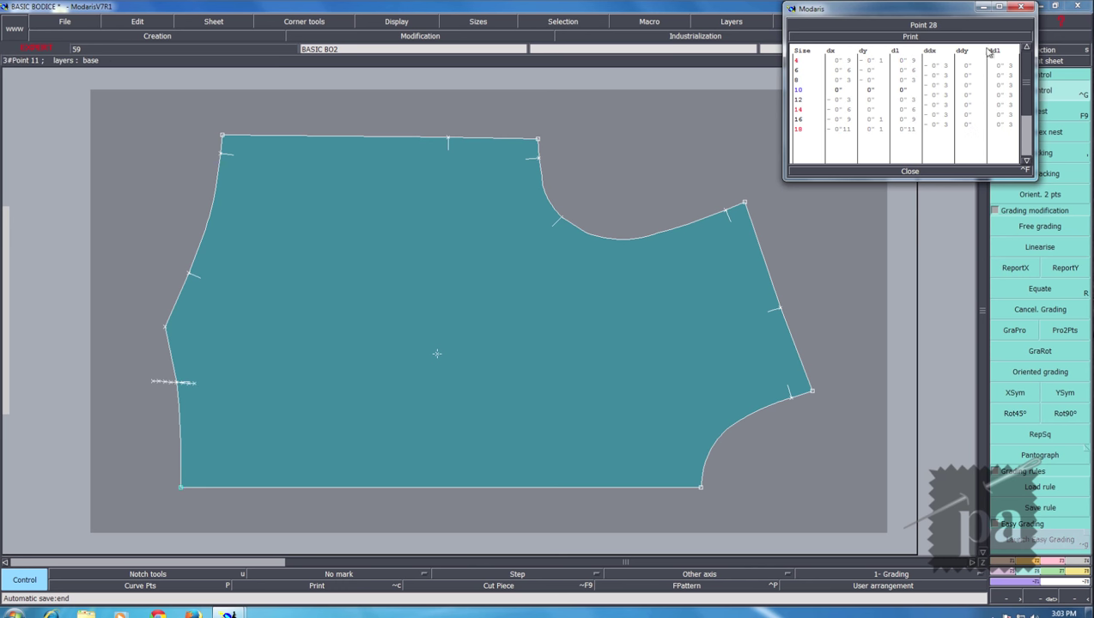
left_click_drag(938, 66, 939, 128)
type("-4")
key("Return")
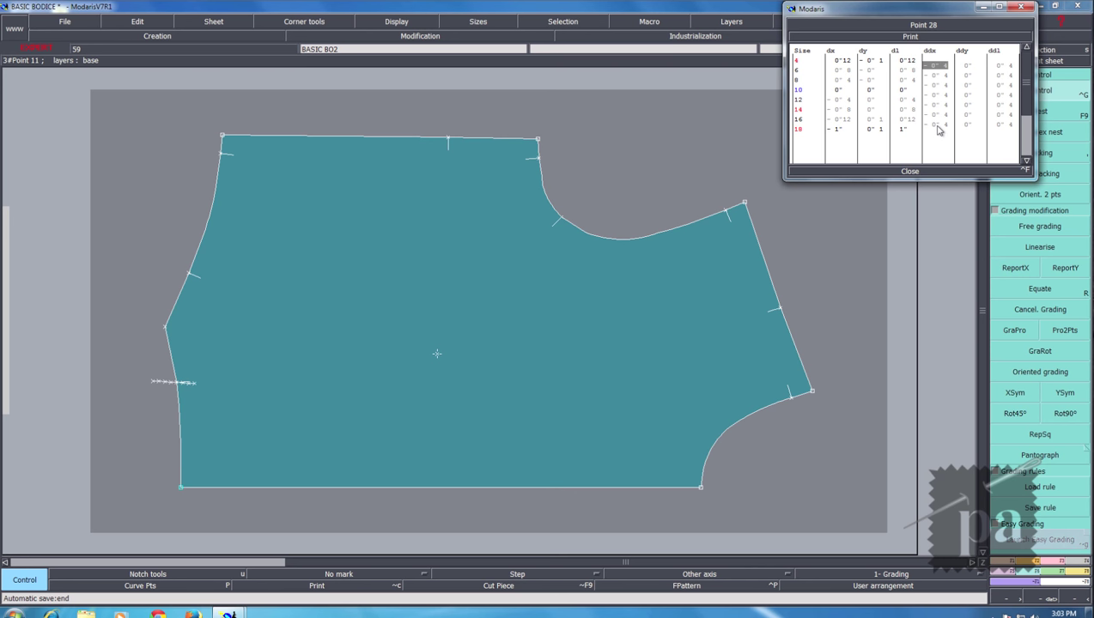
- Give point 28 ddy increments of 2, 3 and 4 across the sizes
left_click(972, 69)
left_click_drag(973, 72, 974, 110)
type("2")
key("Return")
type("3")
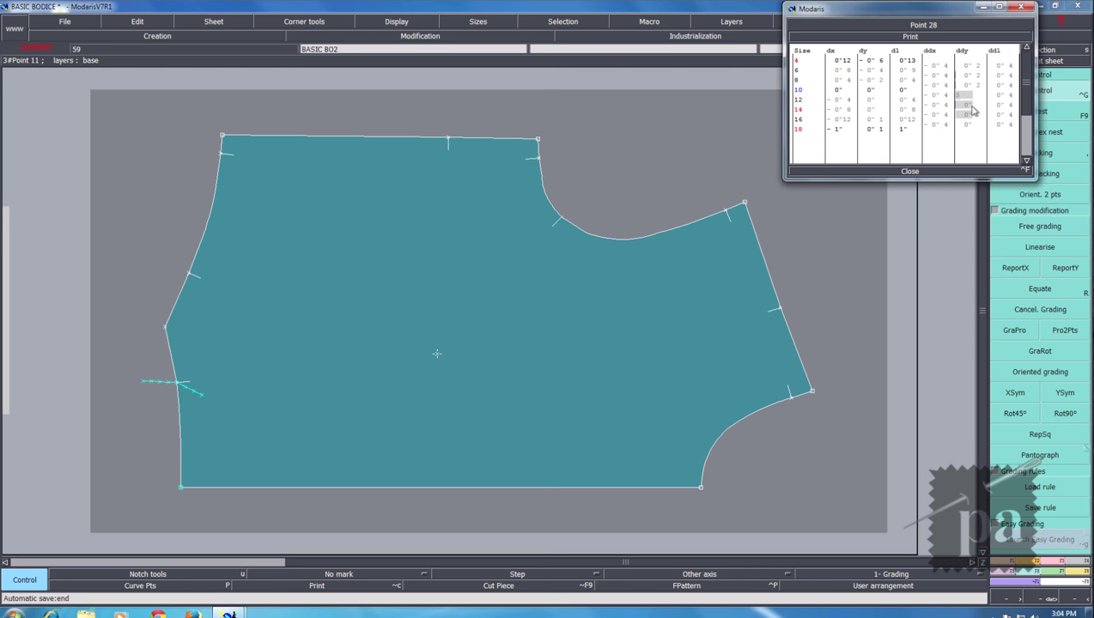
key("Return")
left_click(968, 124)
type("4")
key("Return")
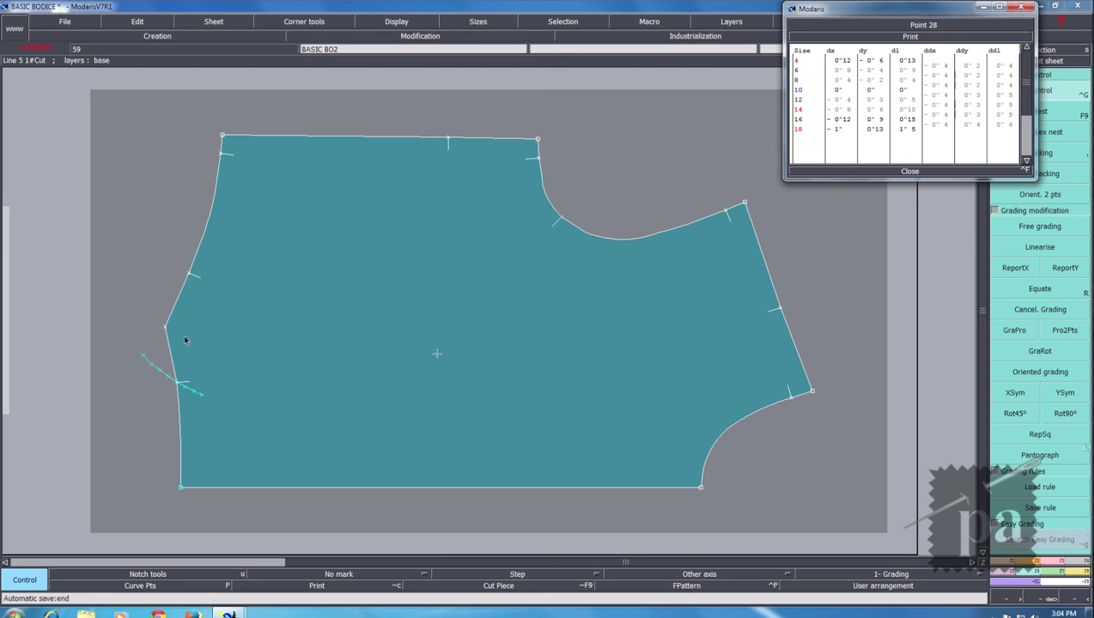
- Close the grading table and equate the lower-left corner's grading with point 26
left_click(203, 389)
left_click(841, 189)
left_click(1045, 292)
left_click(190, 276)
left_click(167, 325)
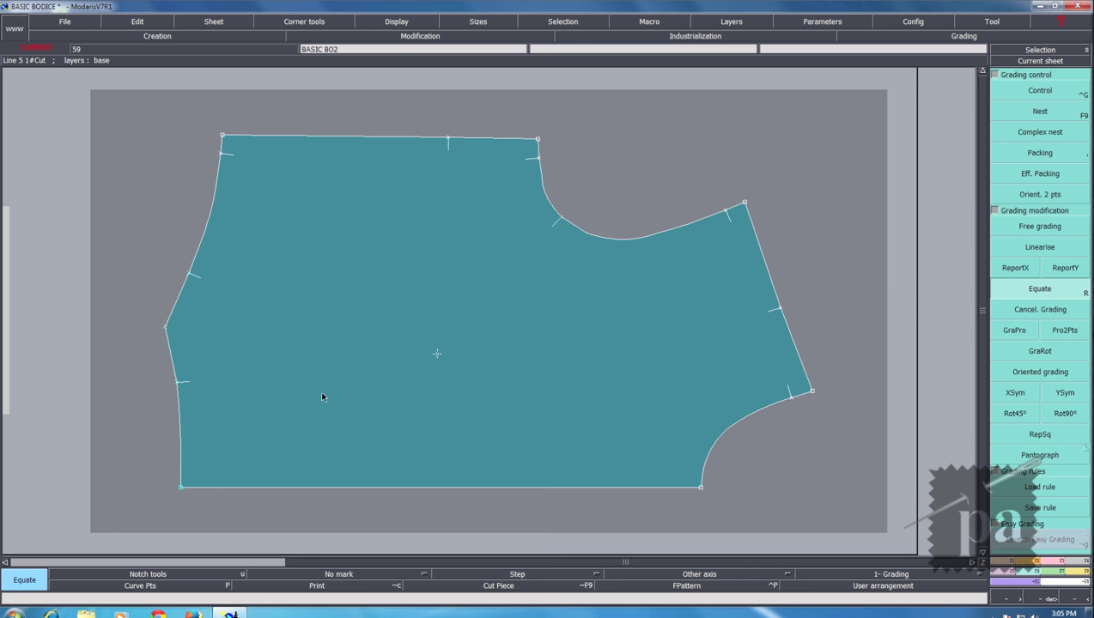
- Give point 22 a ddy increment of 0.25 for sizes 4, 6 and 8
left_click(1040, 92)
left_click(221, 136)
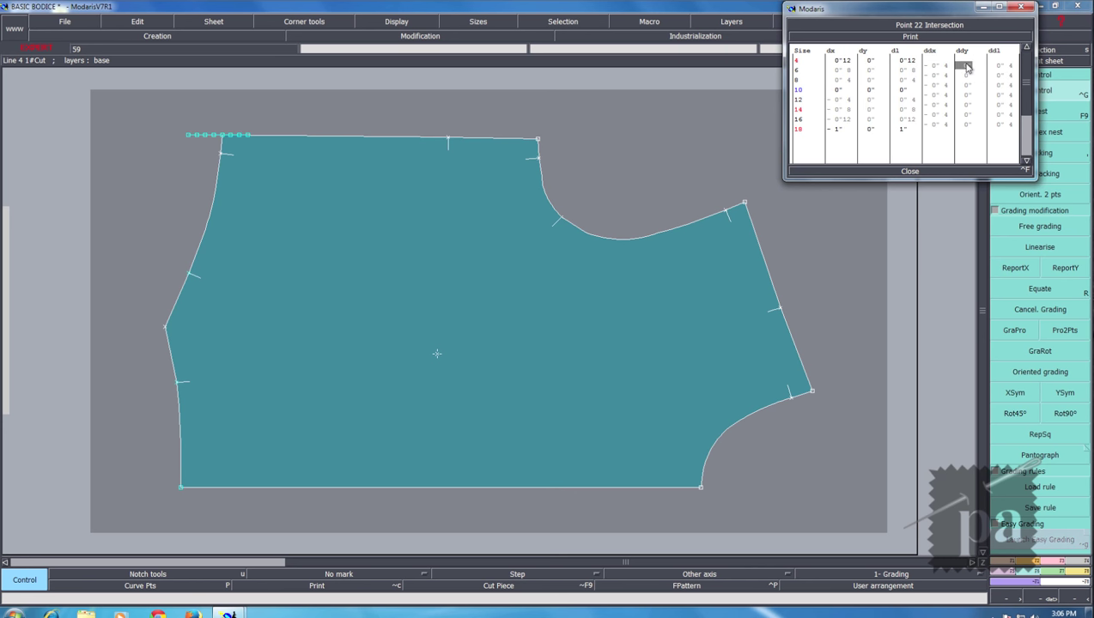
left_click_drag(966, 66, 968, 86)
type("0.25")
key("Return")
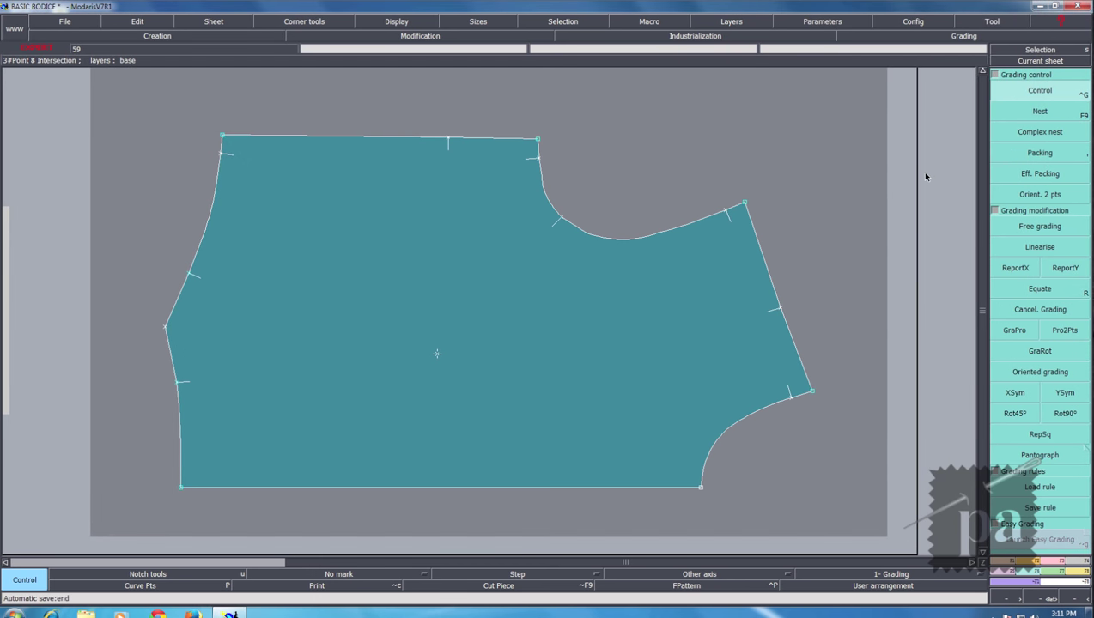
- Show the nested outlines of all graded sizes and reopen point 22's grading table
key("F9")
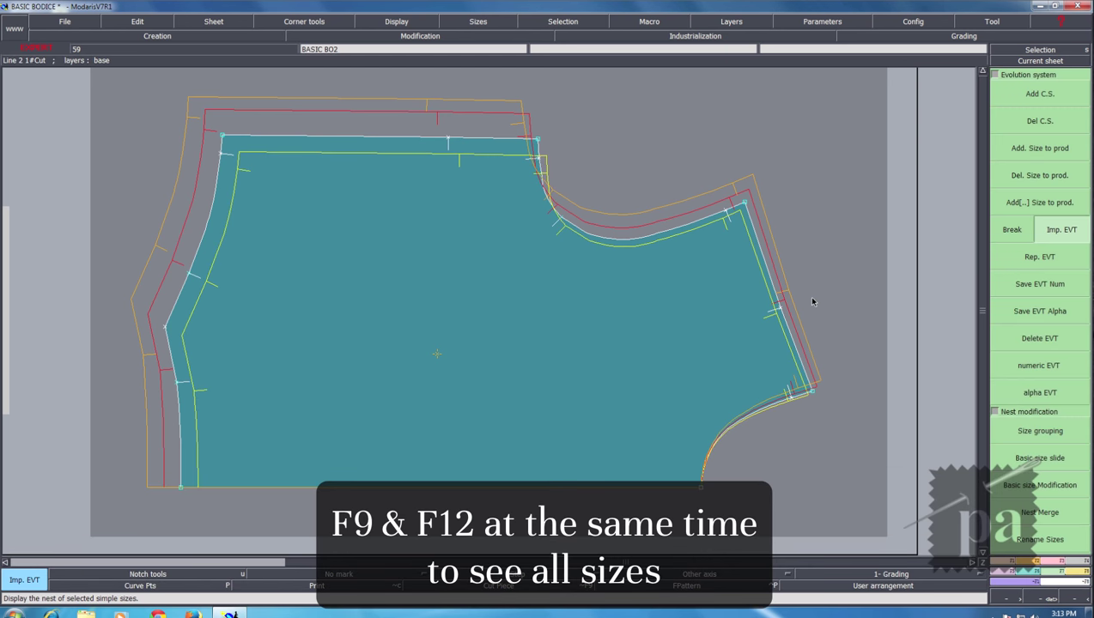
key("F12")
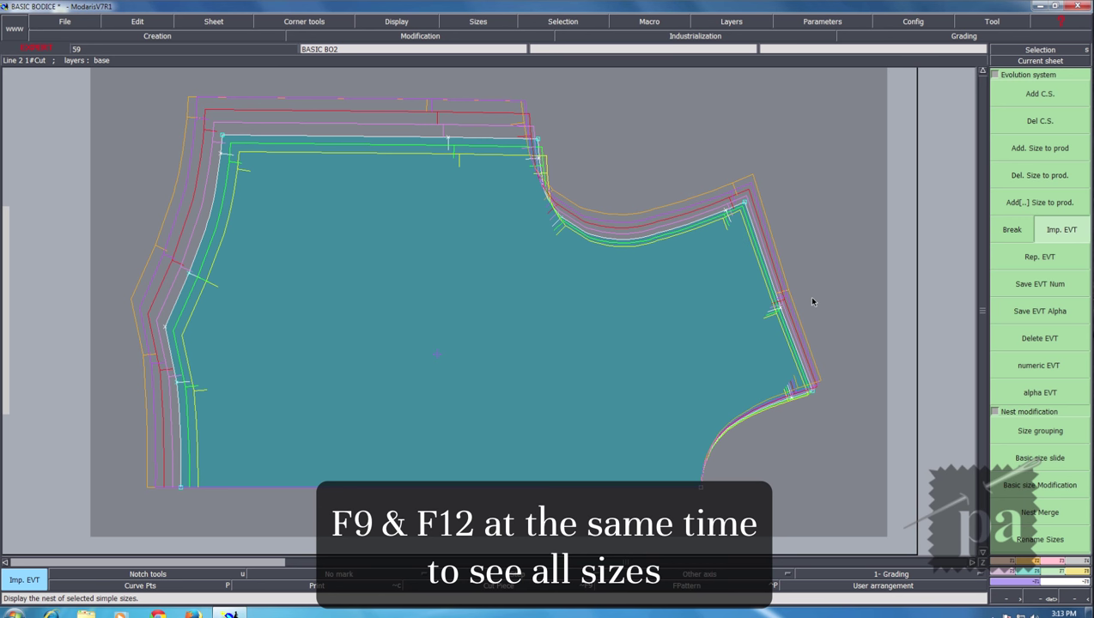
left_click(963, 36)
left_click(1040, 91)
left_click(223, 136)
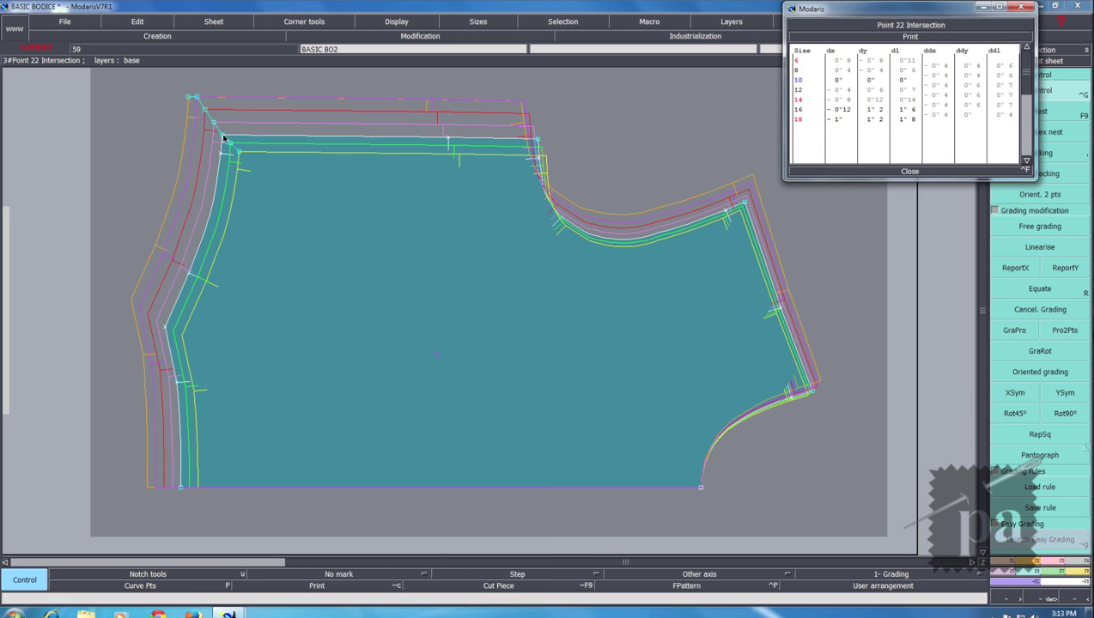
- Set the size-18 ddy to 8 for points 22 and 20, then close the table
left_click(967, 115)
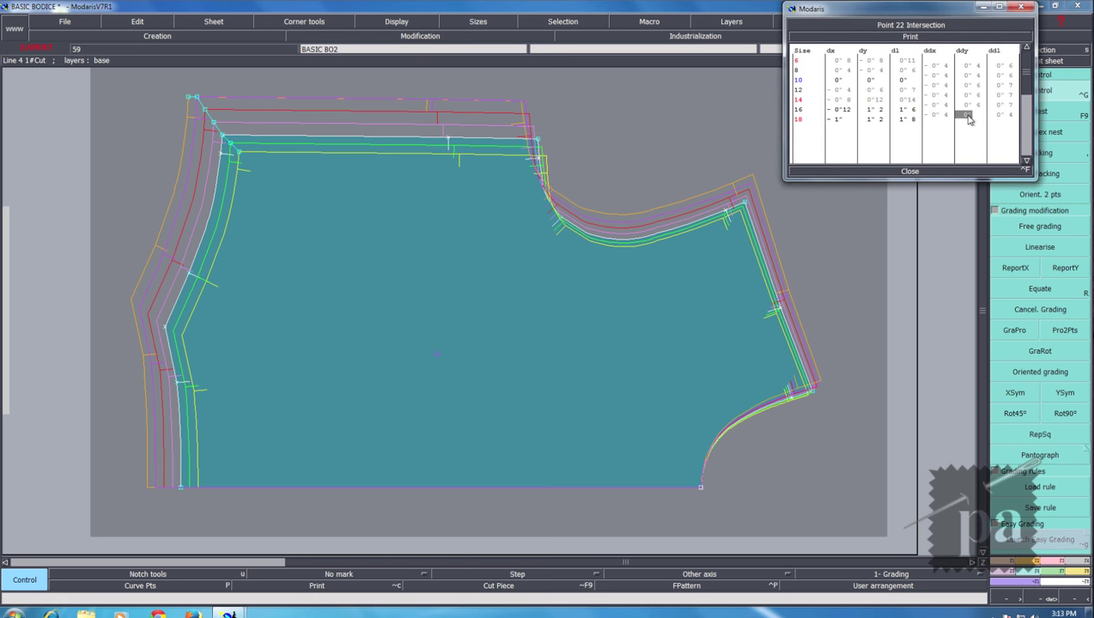
type("8")
left_click(968, 95)
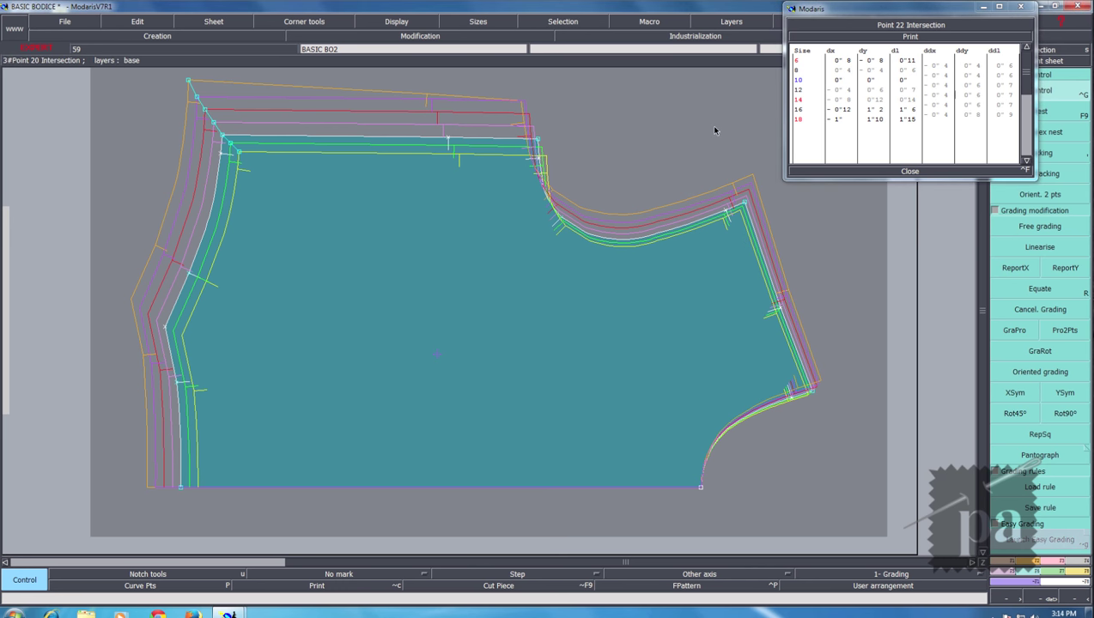
left_click(523, 101)
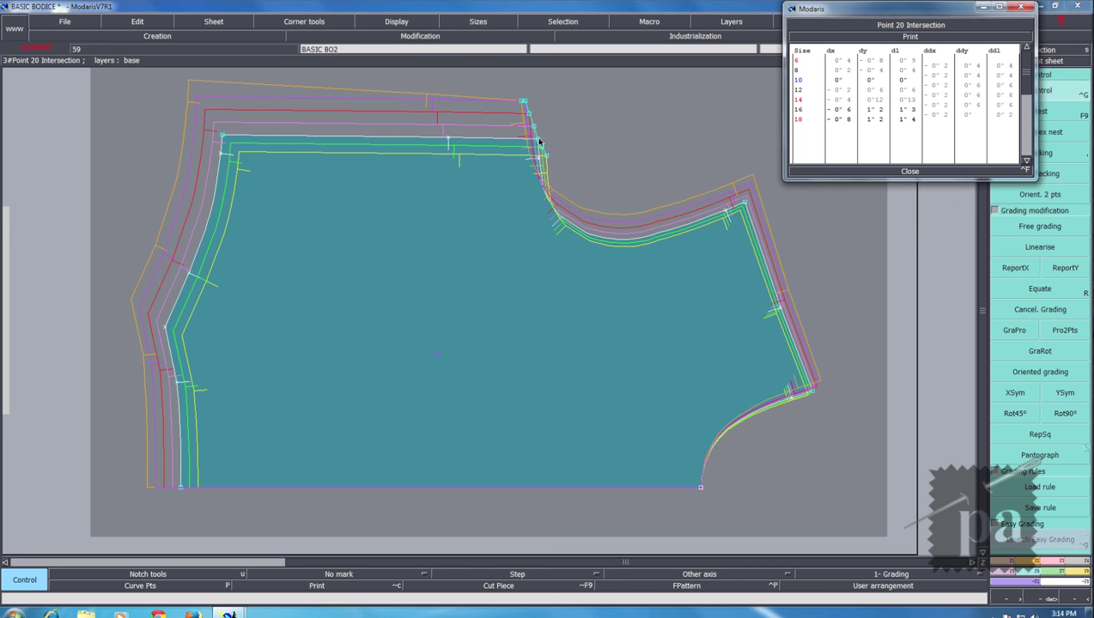
left_click(967, 115)
type("8")
left_click(962, 105)
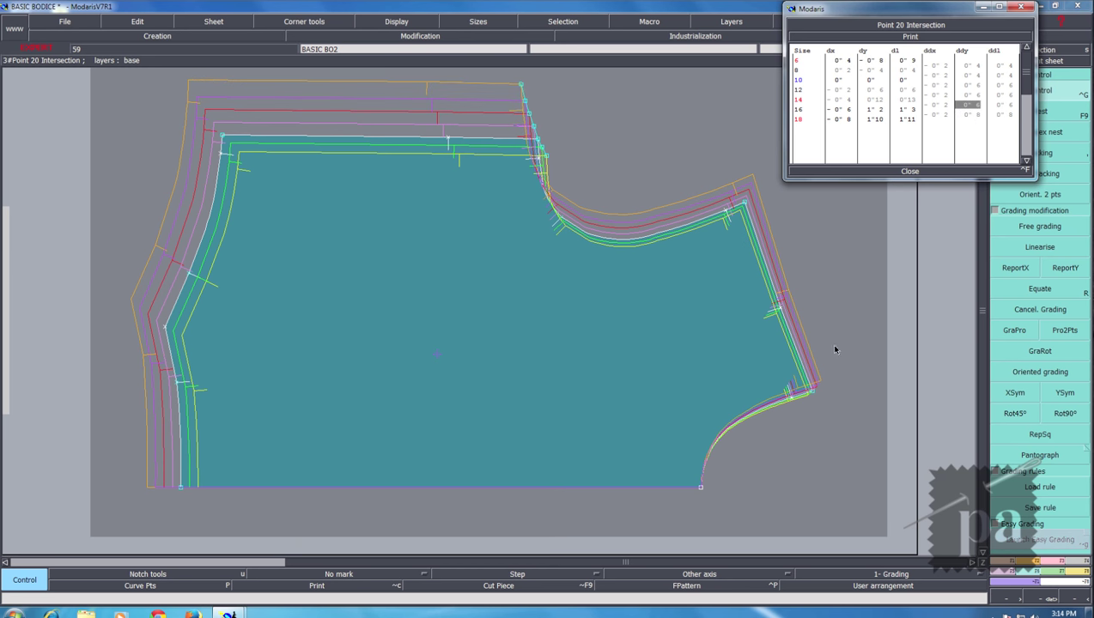
key("Escape")
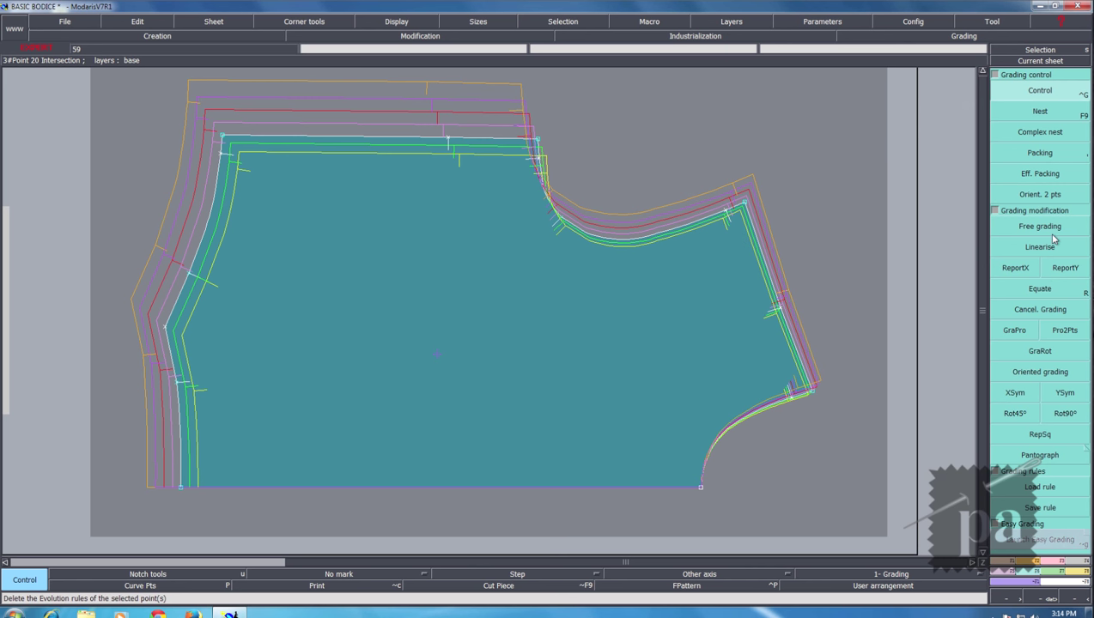
left_click(1040, 309)
left_click(781, 311)
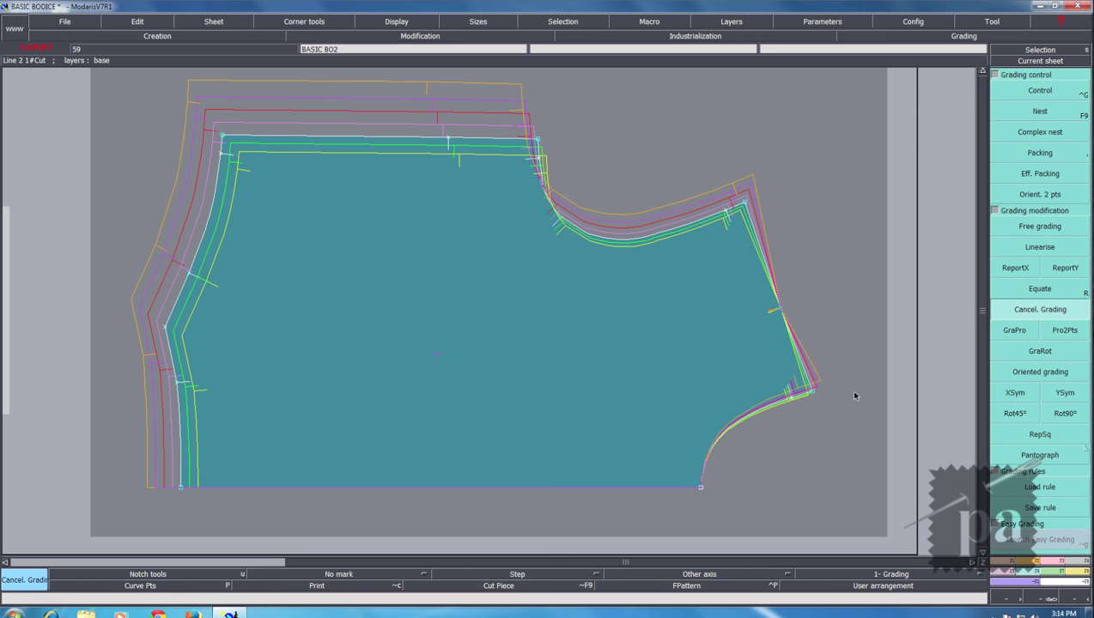
key("ctrl+z")
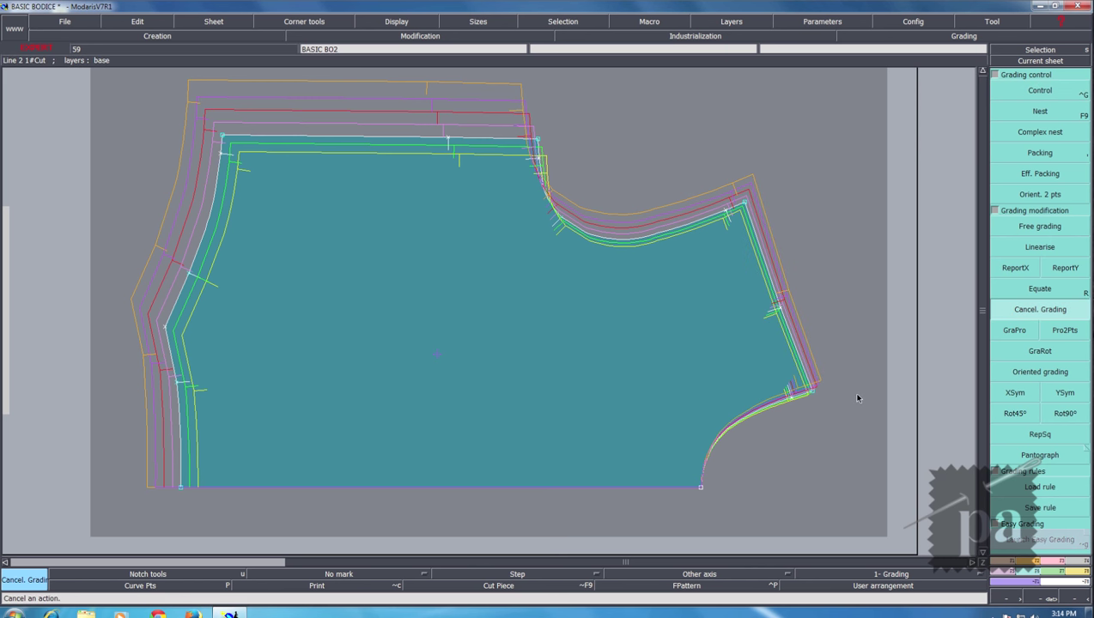
left_click(1044, 289)
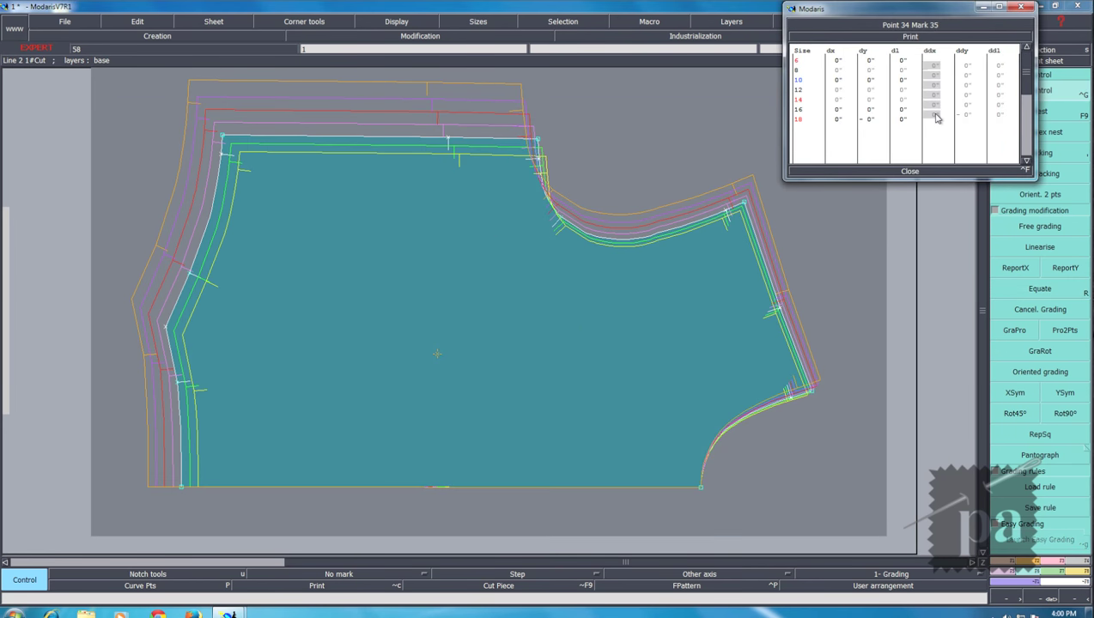
- Grade point 34 with ddx 2 and ddy increments 2, 2, 3, 3, 3, 4, then close its table
type("2")
left_click(970, 74)
type("2")
key("Return")
type("2")
key("Return")
type("3")
key("Return")
type("3")
key("Return")
type("3")
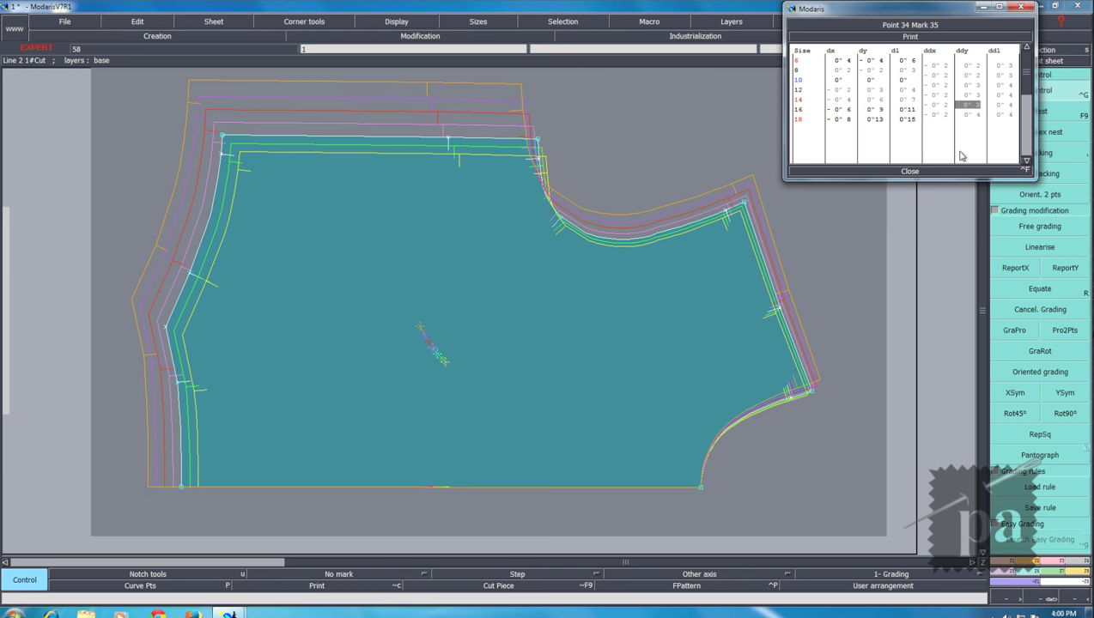
left_click(919, 173)
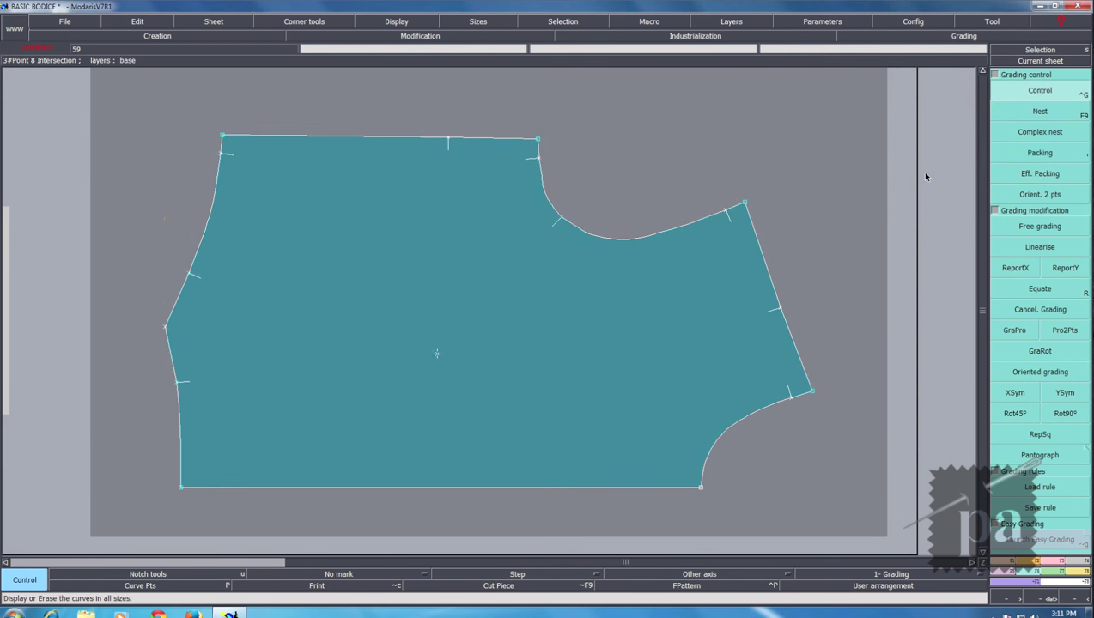